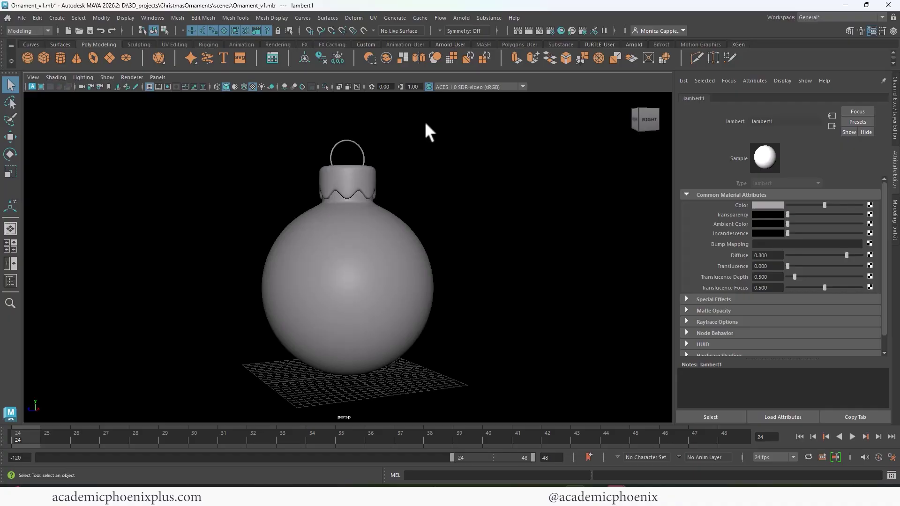
Render an Arnold preview of the grey ornament, keep it as Snapshot_04, and select the cap and ring.
left_click(526, 31)
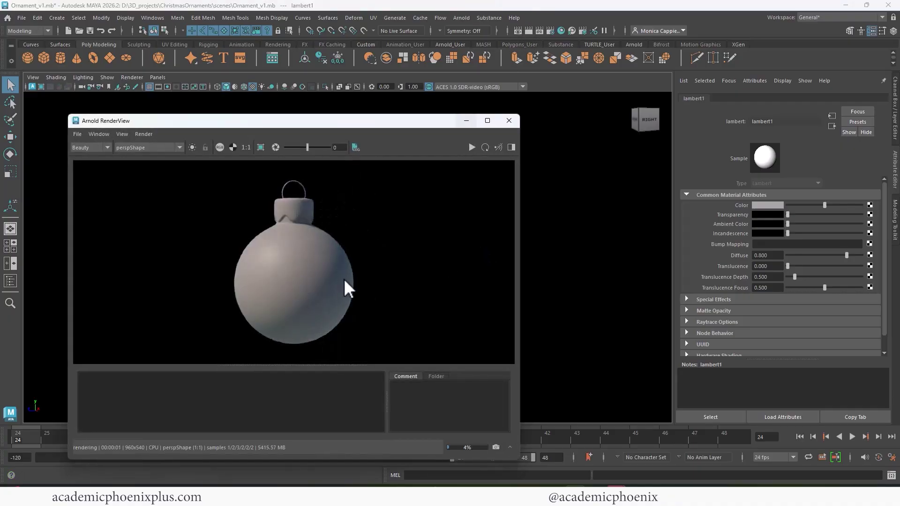
left_click(495, 448)
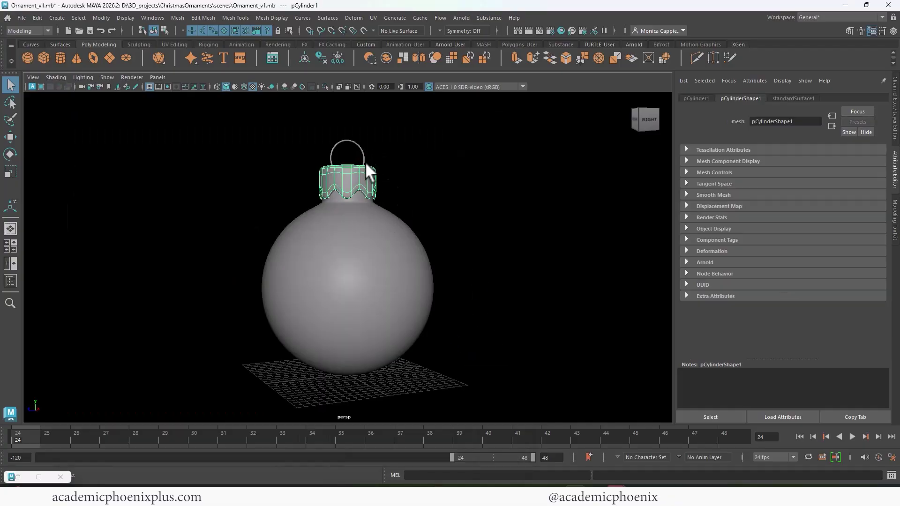
left_click(363, 159, "shift")
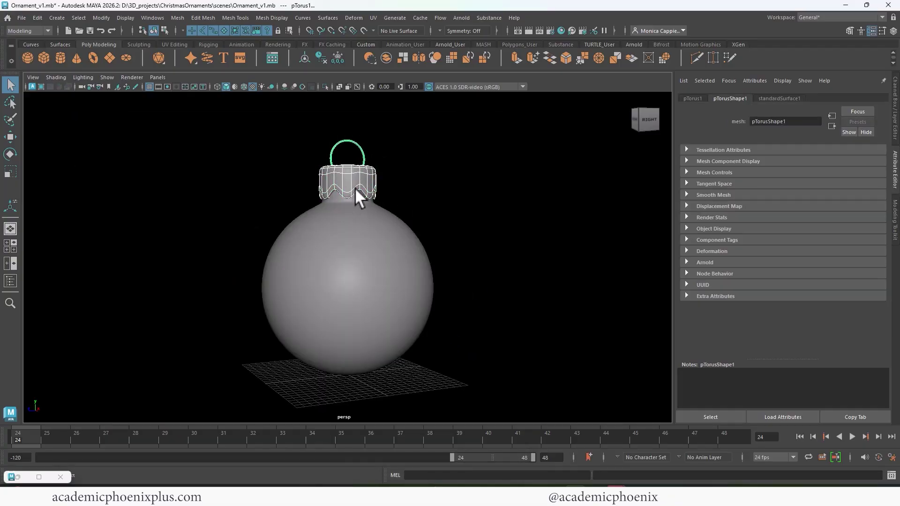
Assign a new OpenPBR Surface material to the ornament's cap and ring.
right_click(363, 160)
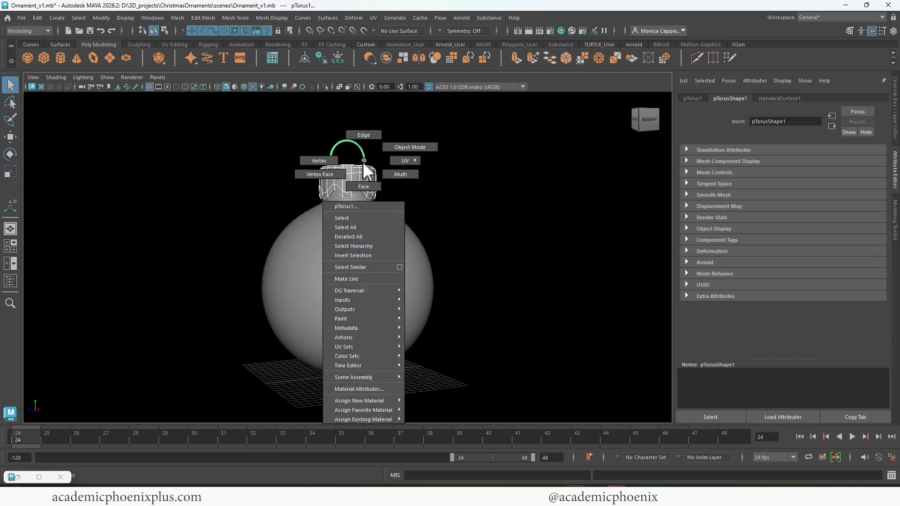
mouse_move(383, 402)
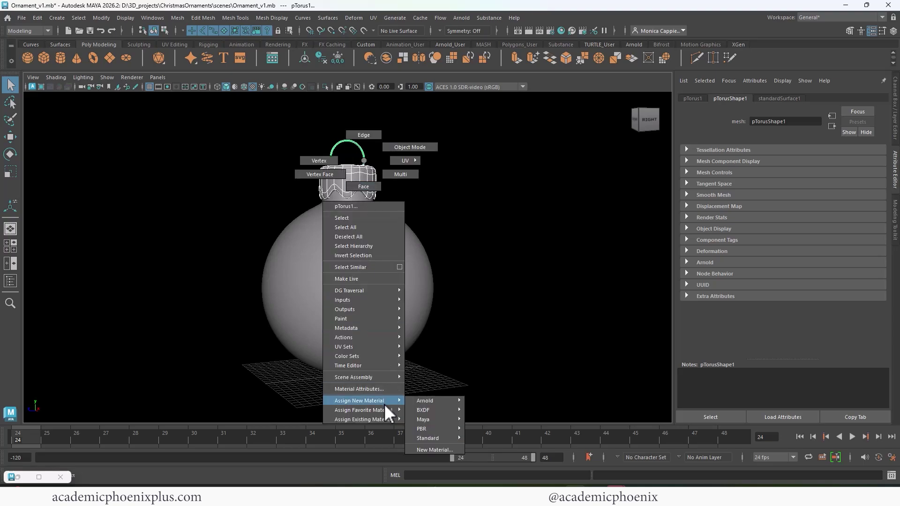
left_click(440, 448)
left_click(336, 224)
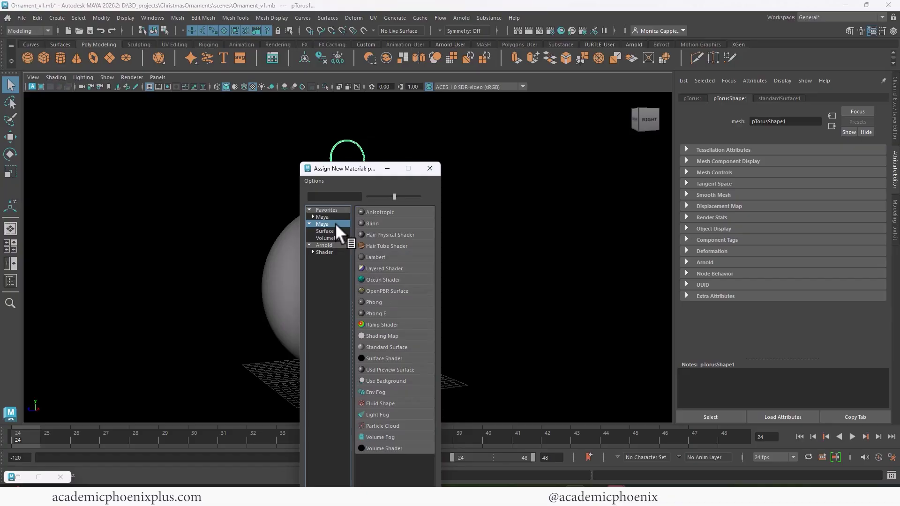
left_click(395, 292)
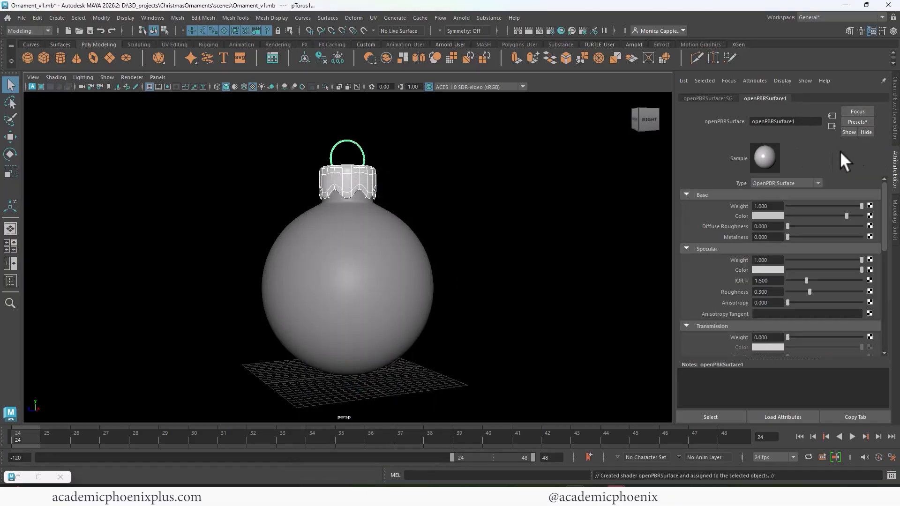
Apply the Copper preset to openPBRSurface1 and lower specular roughness to about 0.2.
left_click(854, 121)
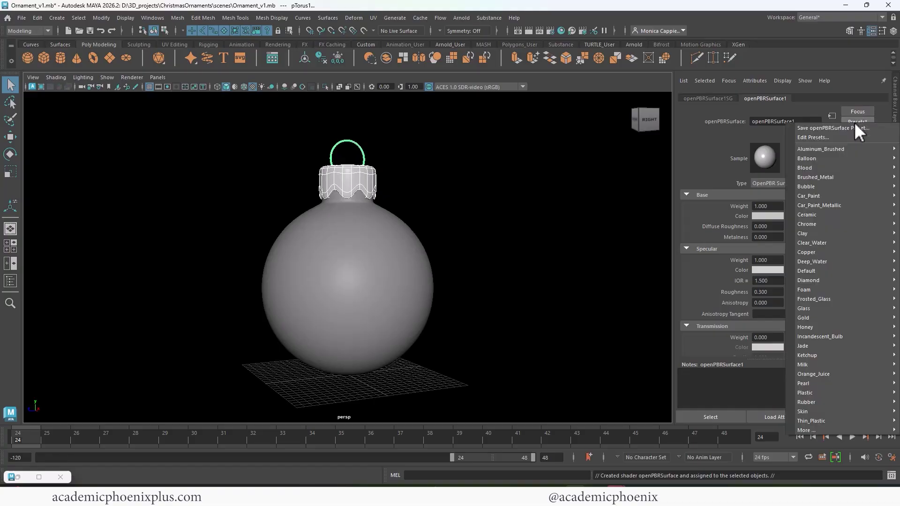
mouse_move(830, 224)
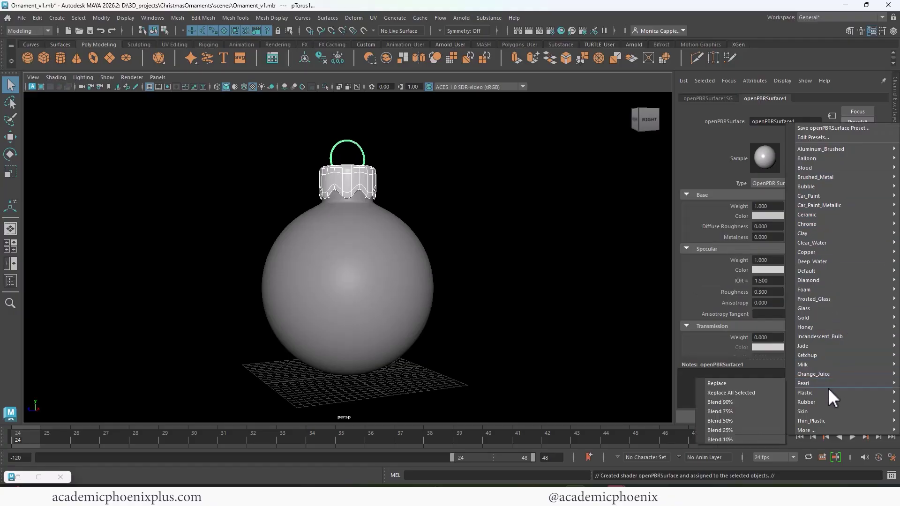
mouse_move(828, 373)
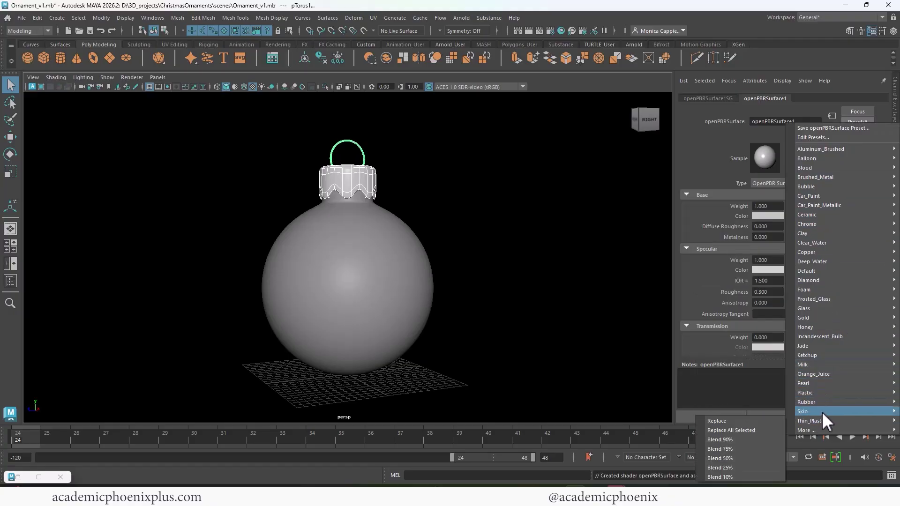
mouse_move(831, 251)
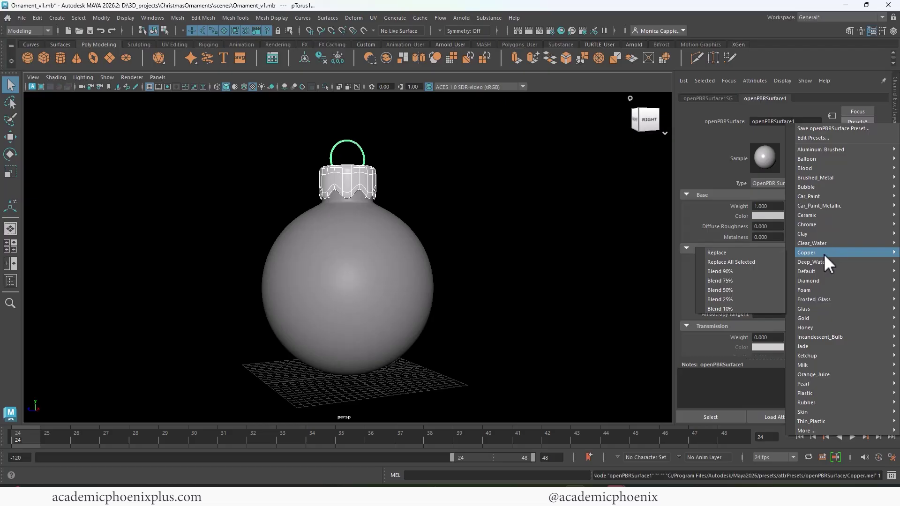
left_click(746, 253)
left_click_drag(777, 291, 744, 291)
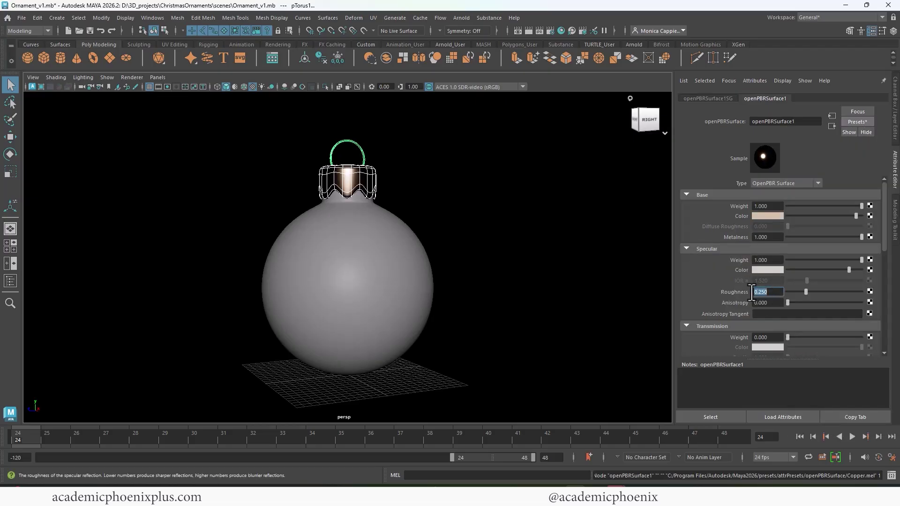
left_click_drag(805, 291, 801, 290)
Preview the copper cap in an Arnold render, then select the ornament sphere and open Hypershade.
left_click(519, 32)
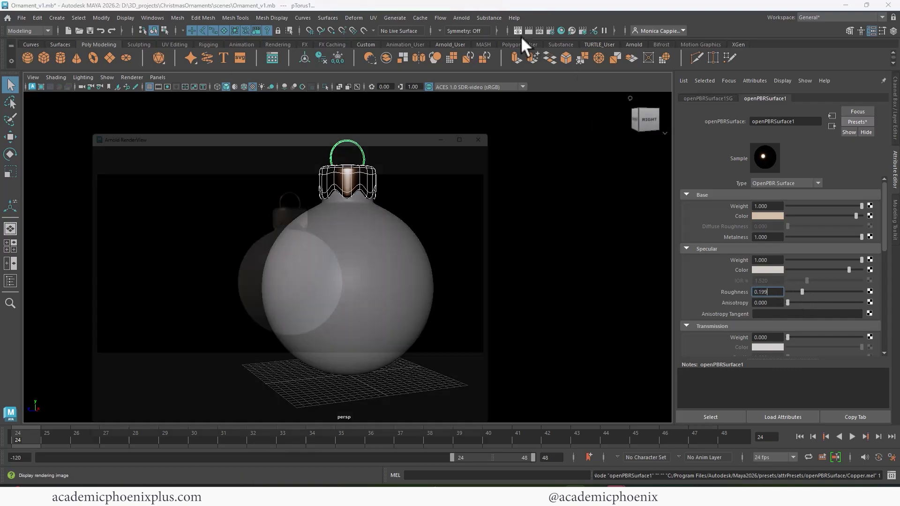
left_click(515, 122)
left_click(370, 279)
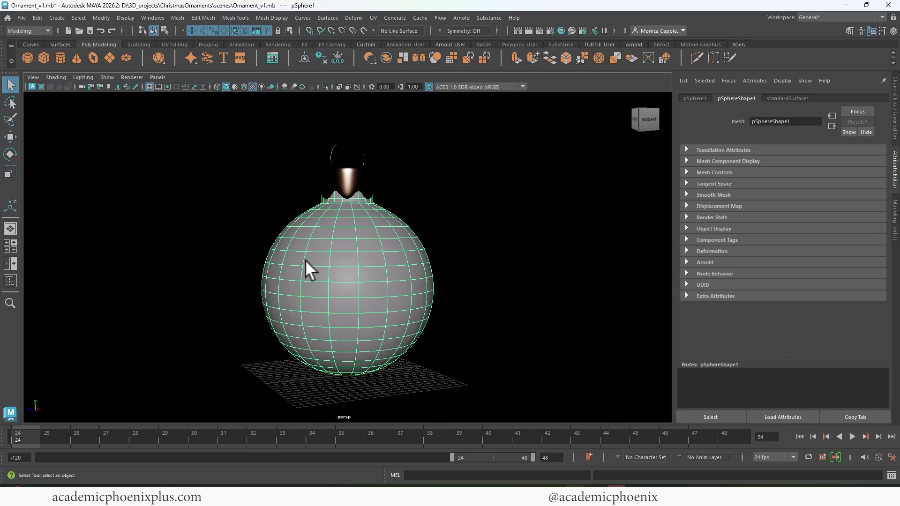
left_click(562, 30)
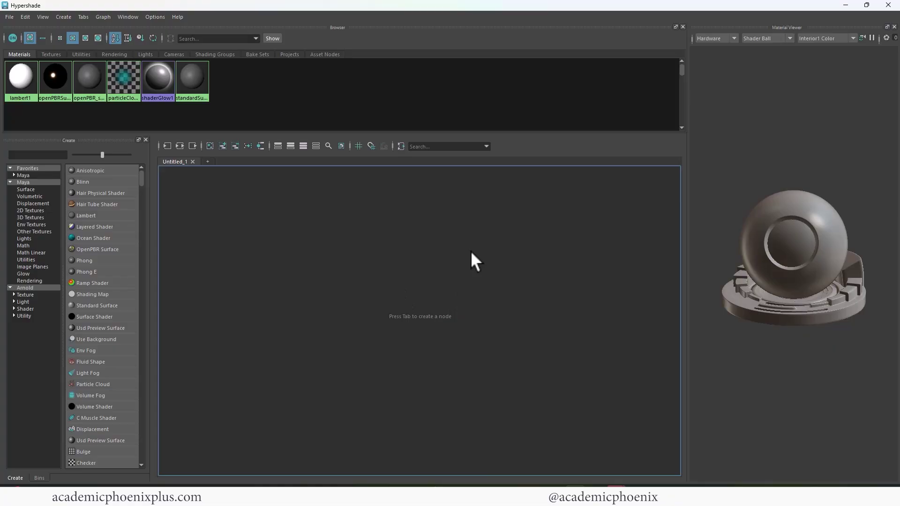
Create a new OpenPBRSurface node in the Hypershade graph and frame it.
key("Tab")
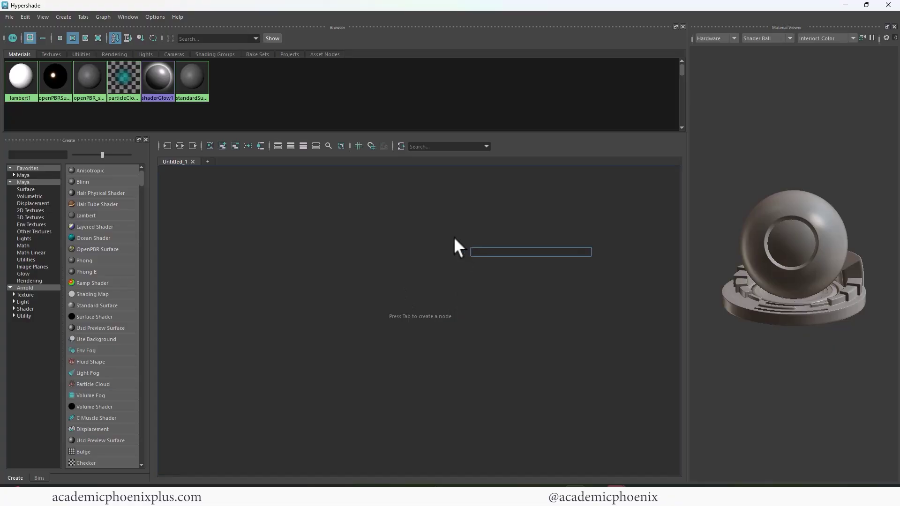
left_click(408, 262)
key("Tab")
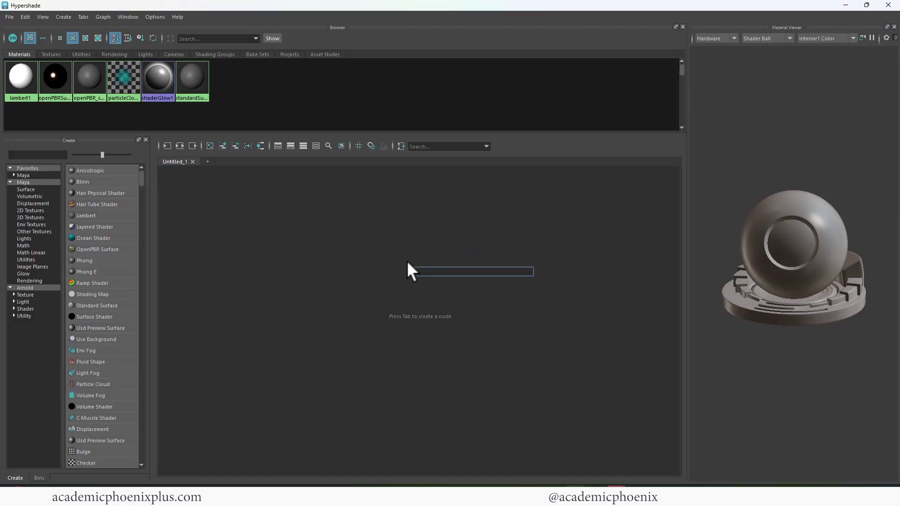
type("open")
key("Down")
key("Return")
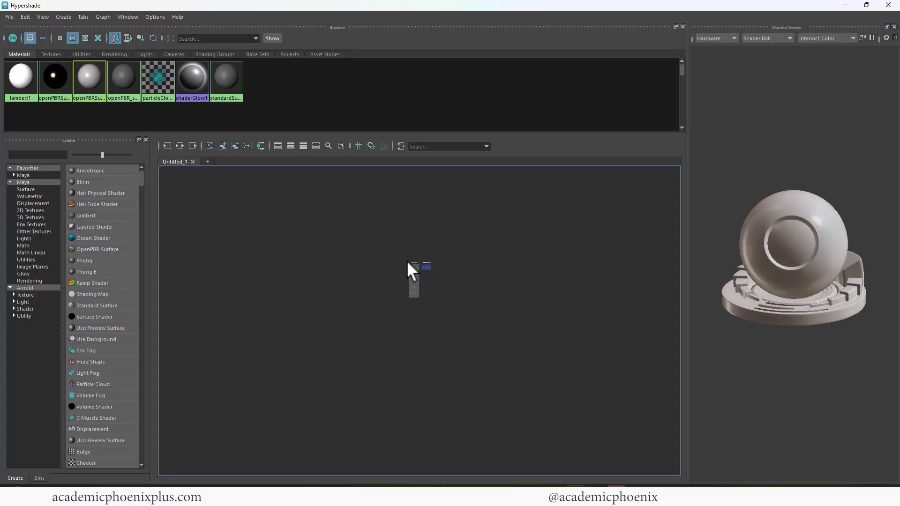
key("f")
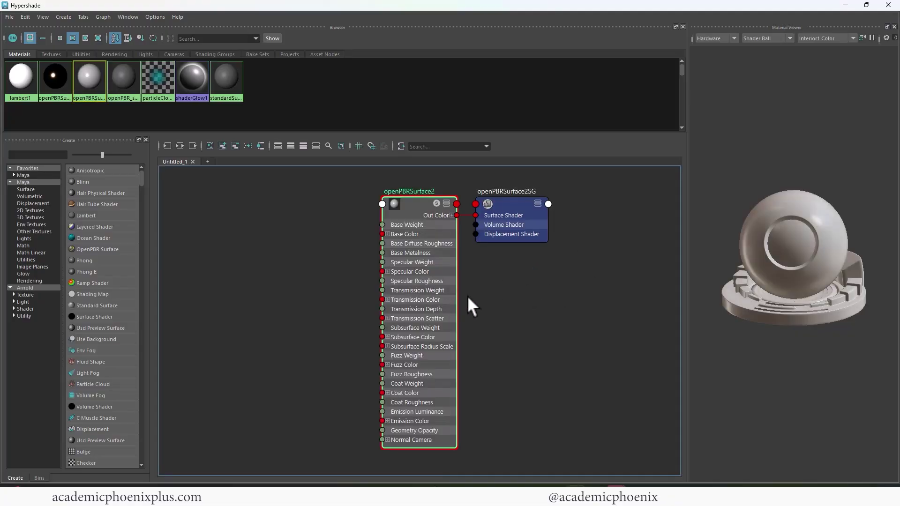
Rename the node White_openPBRSurface2 and raise its base colour to full white.
double_click(409, 191)
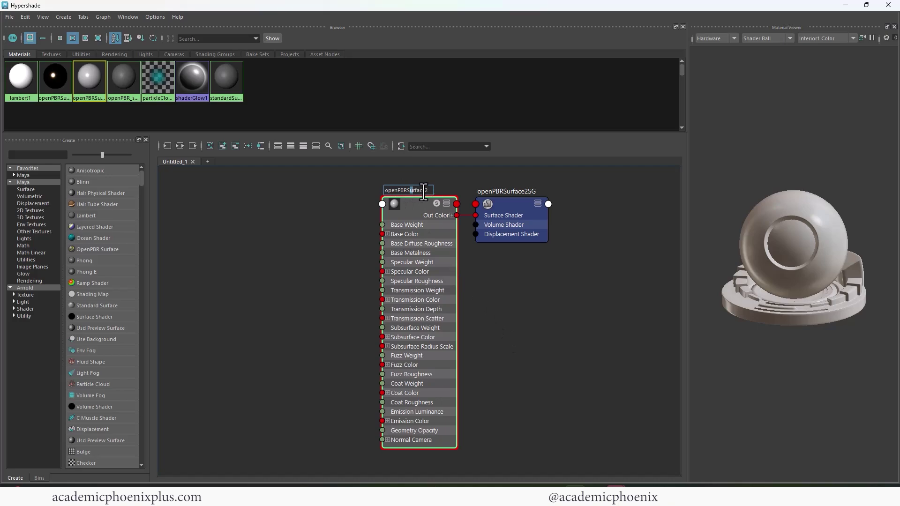
type("White_")
key("Return")
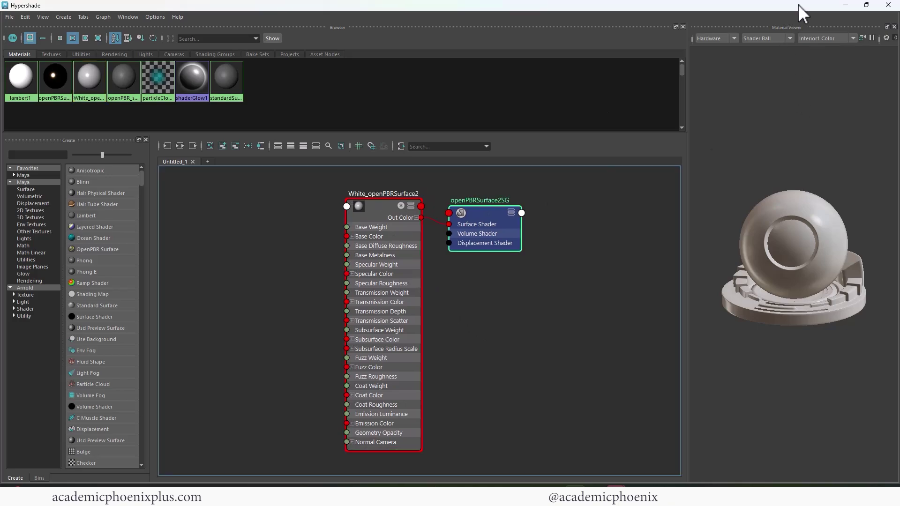
left_click_drag(797, 5, 778, 10)
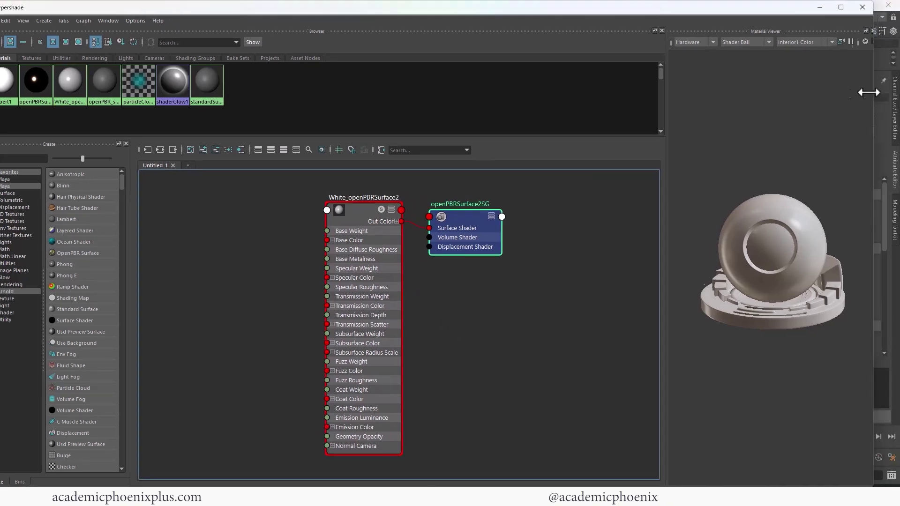
left_click_drag(876, 86, 674, 118)
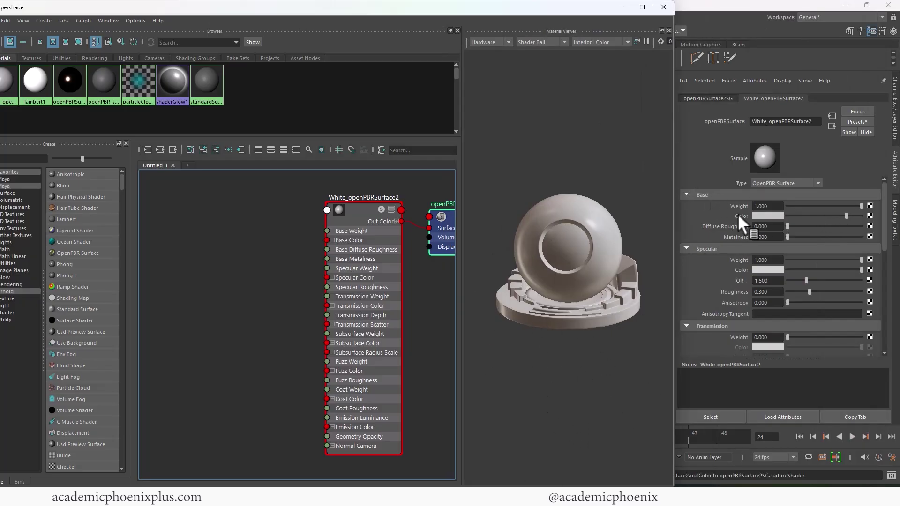
left_click_drag(847, 215, 867, 213)
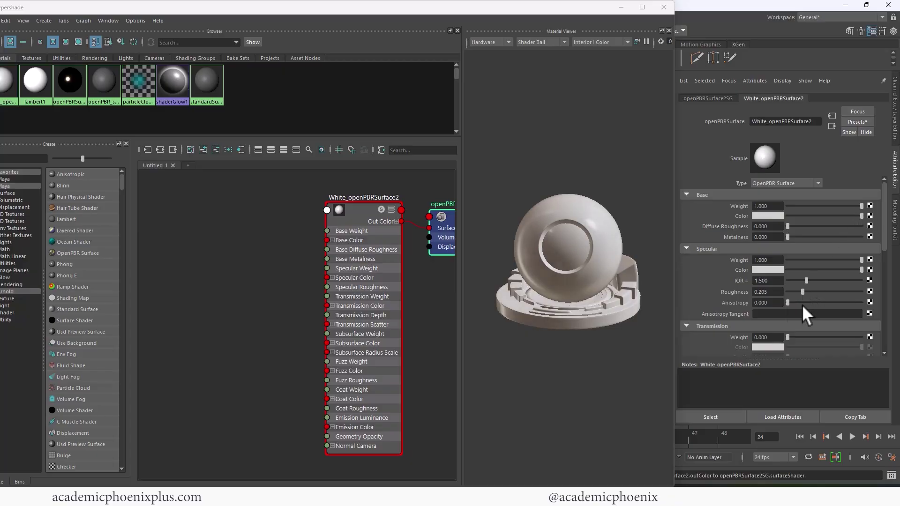
Assign White_openPBRSurface2 to the ornament sphere.
left_click(257, 256)
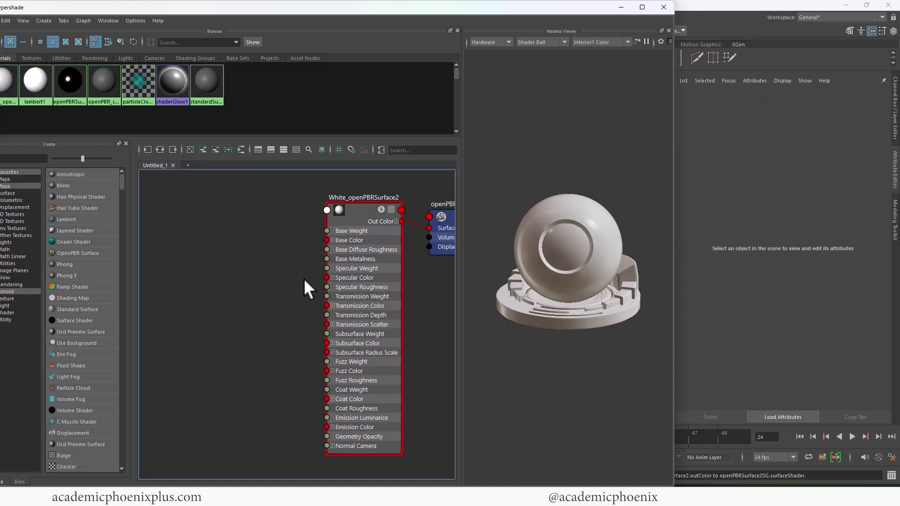
left_click_drag(533, 10, 533, 256)
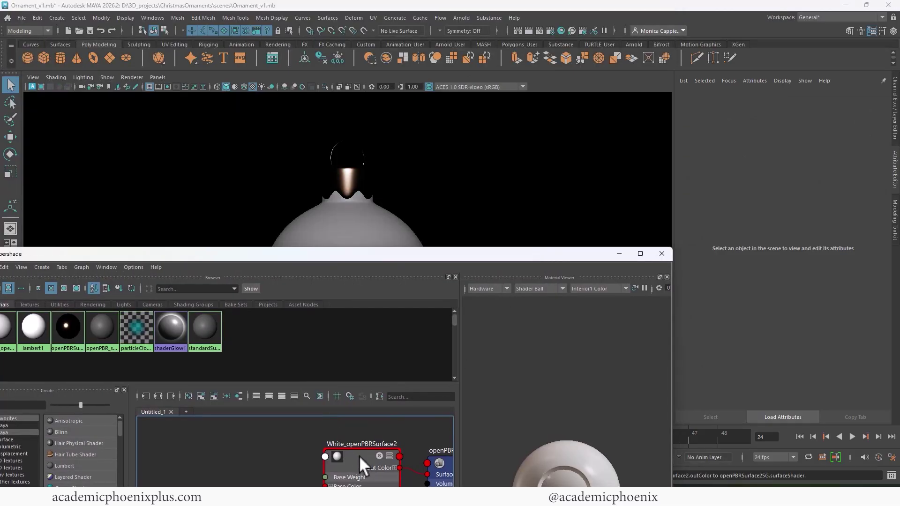
middle_click_drag(358, 455, 367, 228)
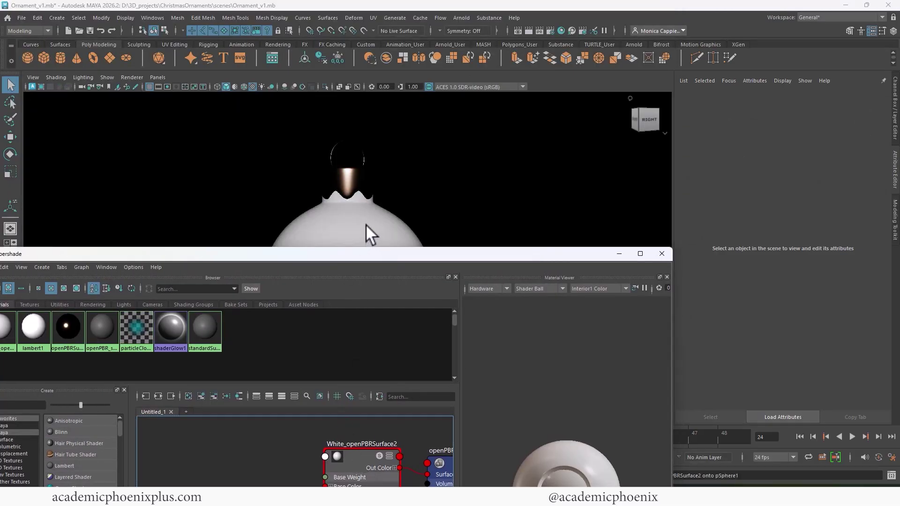
right_click(367, 217)
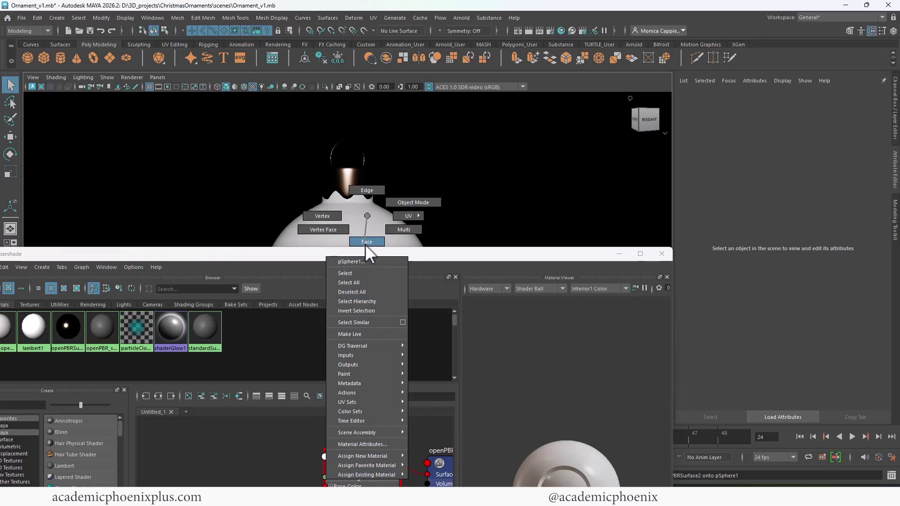
Render the white ornament in Arnold, keep it as Snapshot_05, and close the render window.
left_click(529, 29)
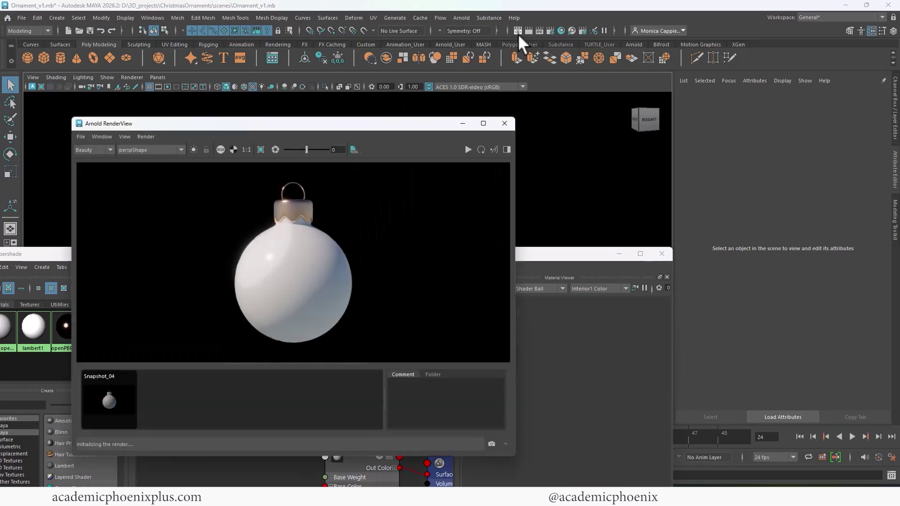
left_click(496, 446)
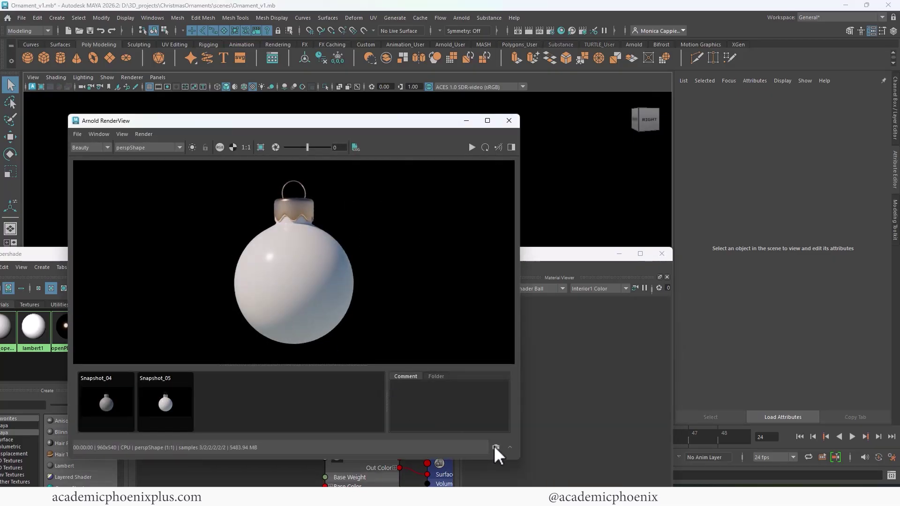
left_click(509, 121)
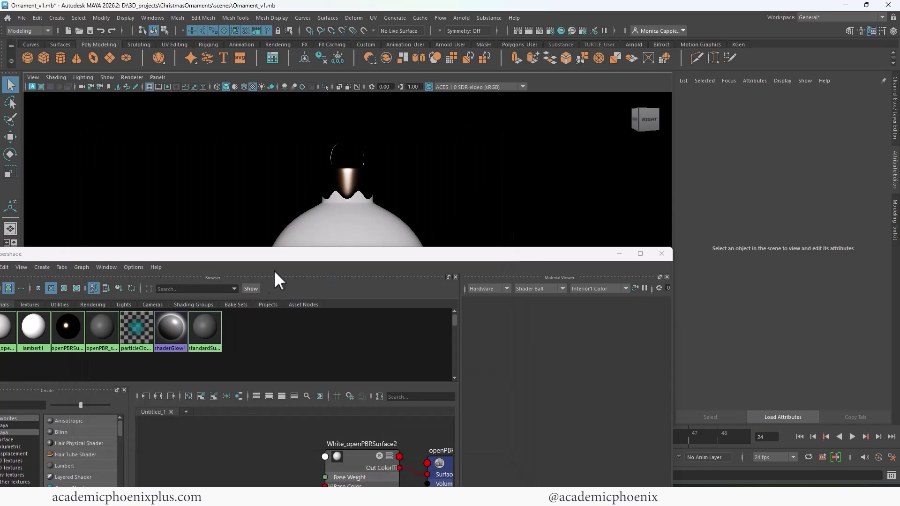
Create a new aiCarPaint material node in the Hypershade.
left_click_drag(330, 255, 404, 52)
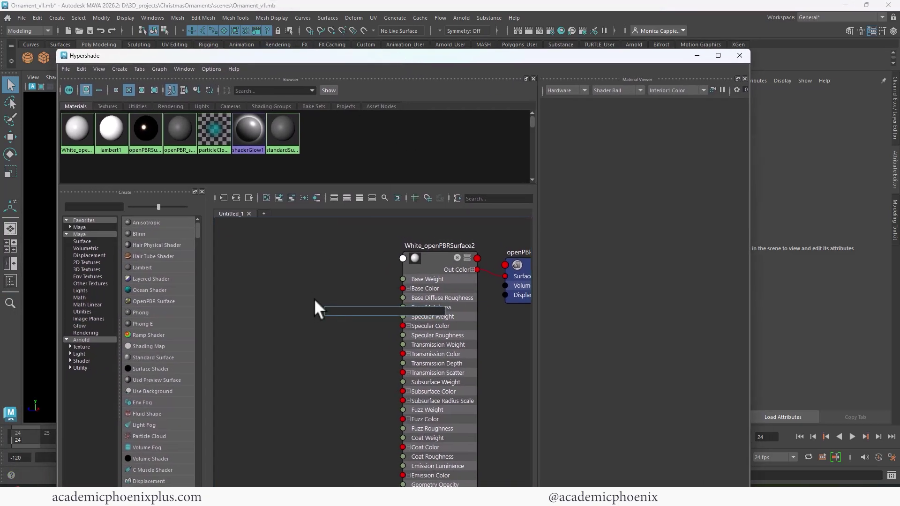
type("car")
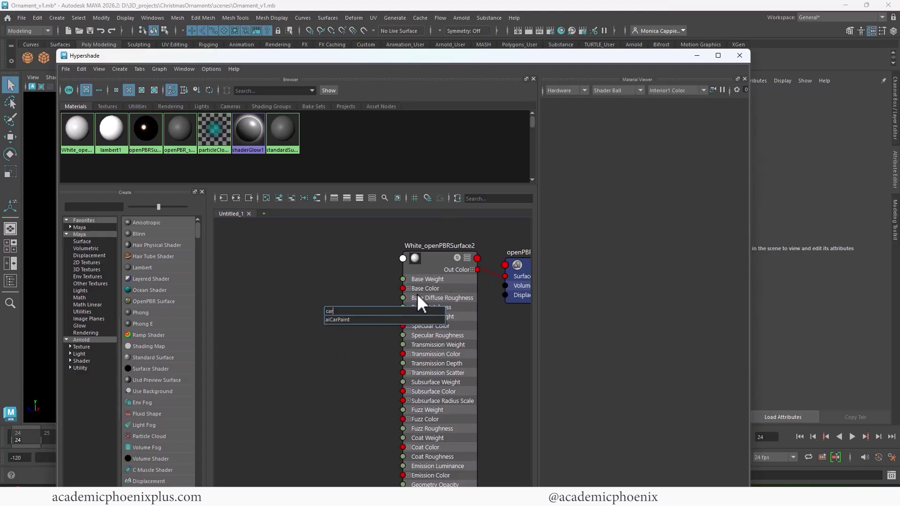
left_click(357, 320)
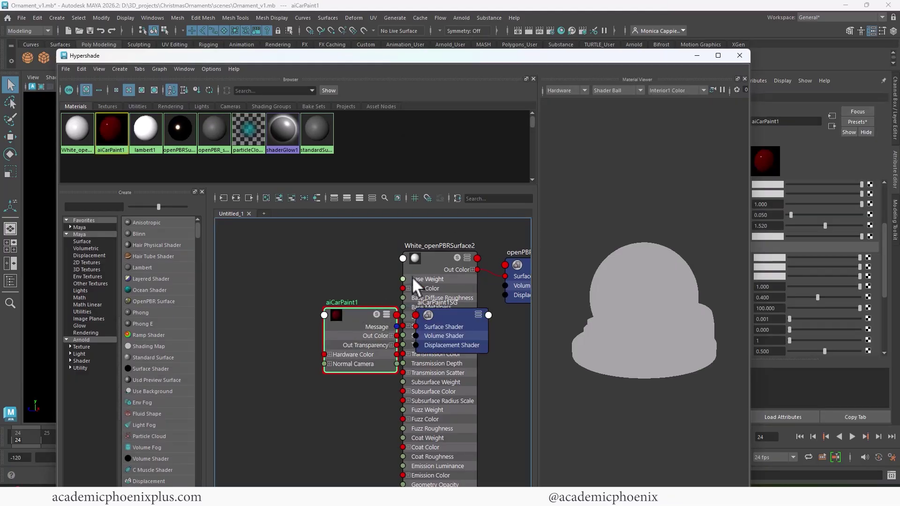
Set the Material Viewer to preview aiCarPaint1 with the Arnold renderer.
left_click_drag(750, 142, 714, 144)
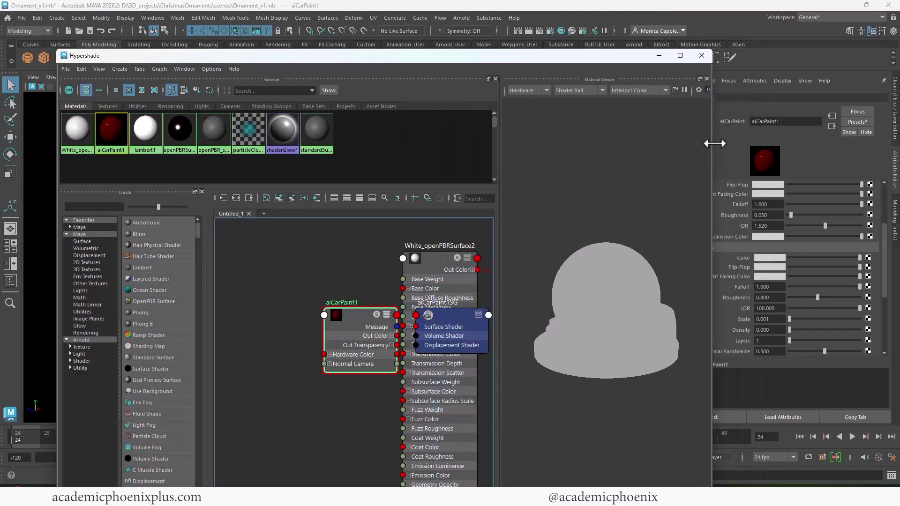
left_click(545, 90)
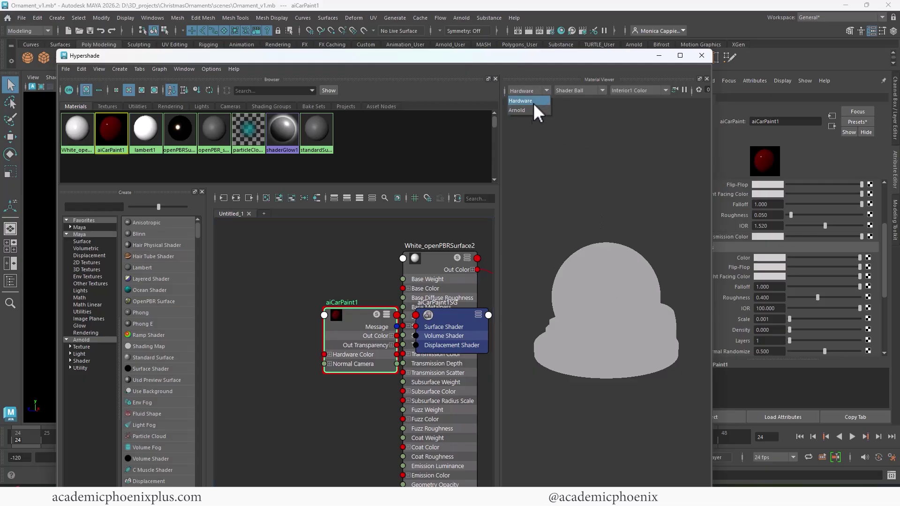
left_click(531, 101)
left_click(527, 111)
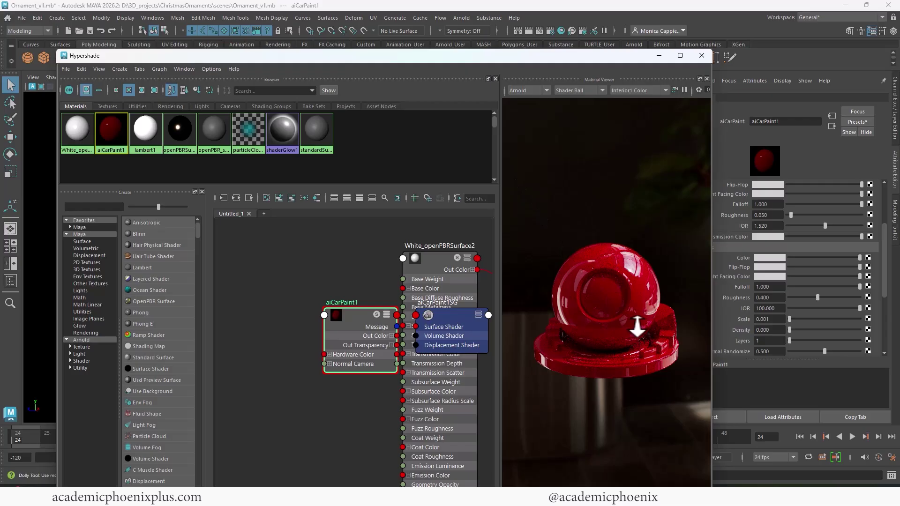
scroll(623, 356, "up", 5)
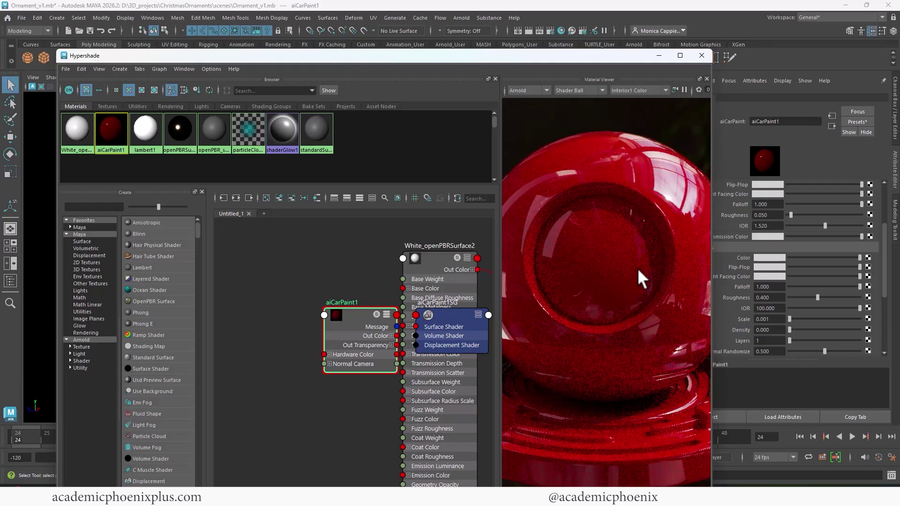
scroll(609, 260, "down", 4)
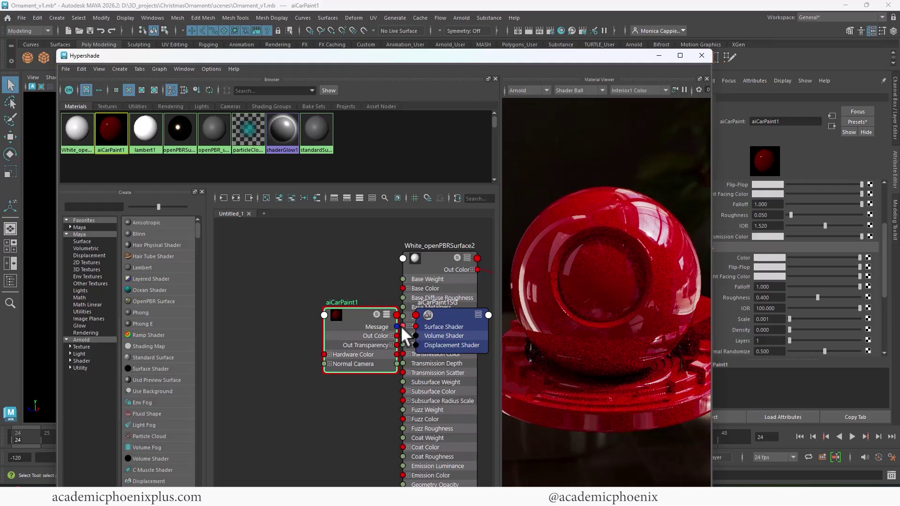
Move the car paint nodes aside and set aiCarPaint1's flake density to 0.2.
left_click_drag(350, 323, 316, 295)
left_click_drag(391, 307, 366, 300)
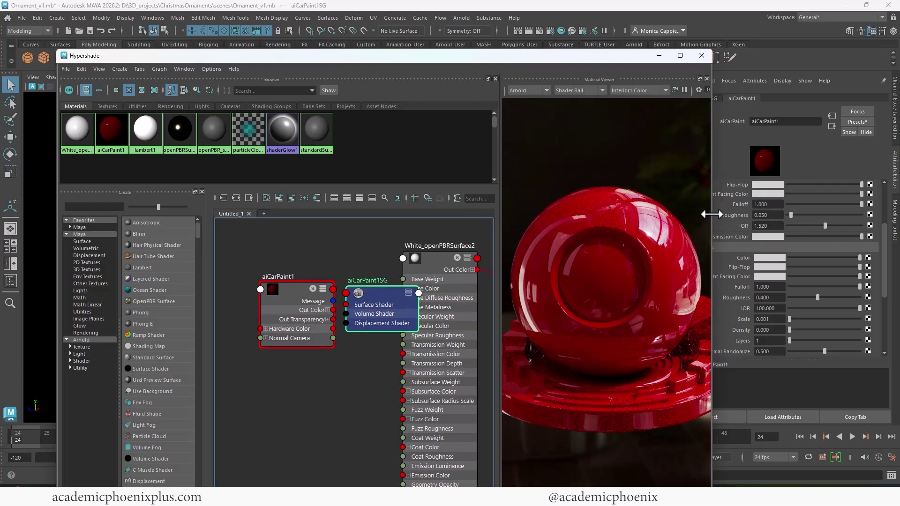
left_click_drag(712, 212, 664, 214)
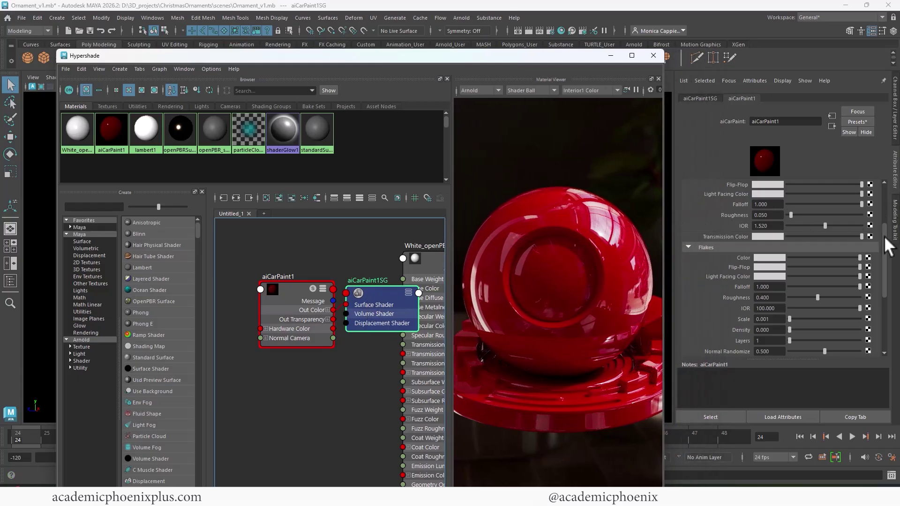
scroll(882, 236, "up", 2)
scroll(881, 234, "down", 3)
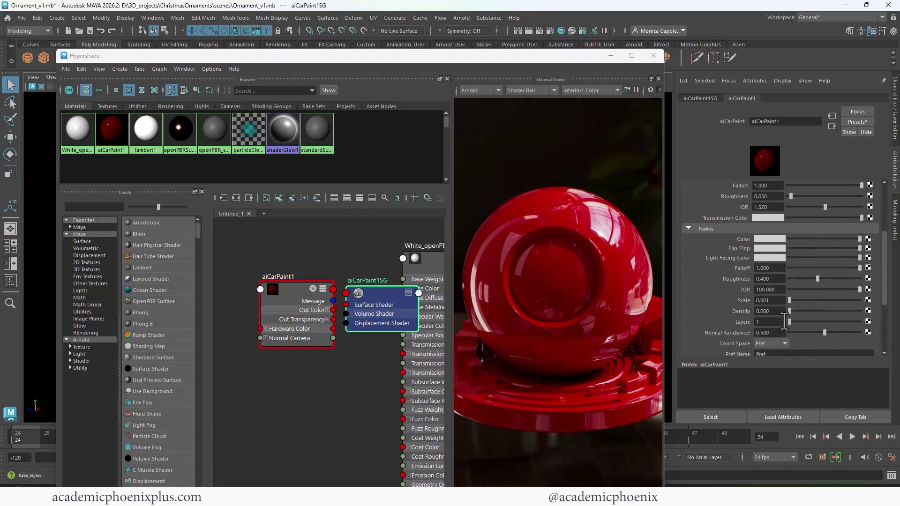
left_click_drag(778, 311, 730, 310)
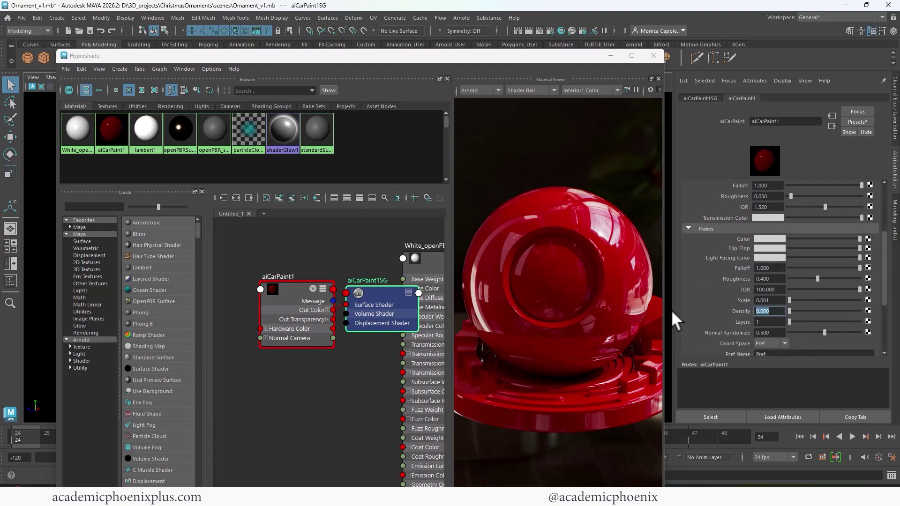
type("0.2")
key("Return")
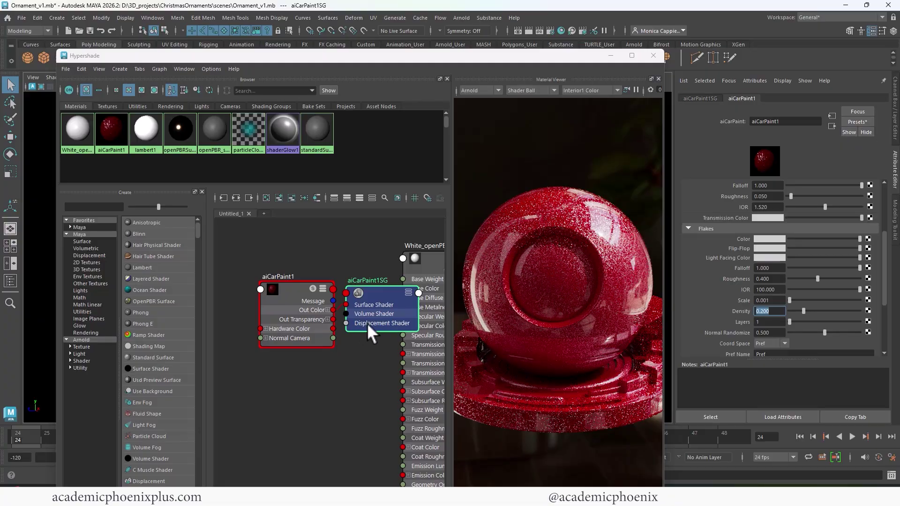
Pause the material preview and make aiCarPaint1's flake colour red.
left_click(636, 90)
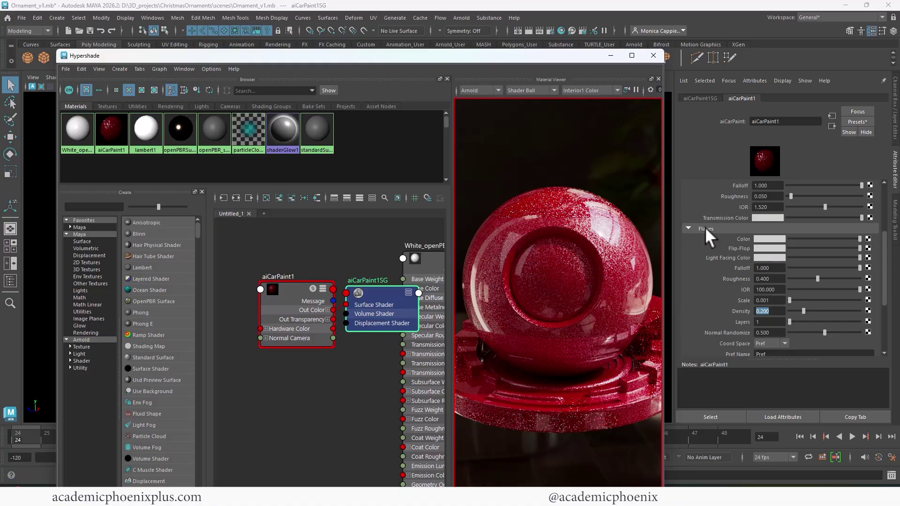
left_click(765, 239)
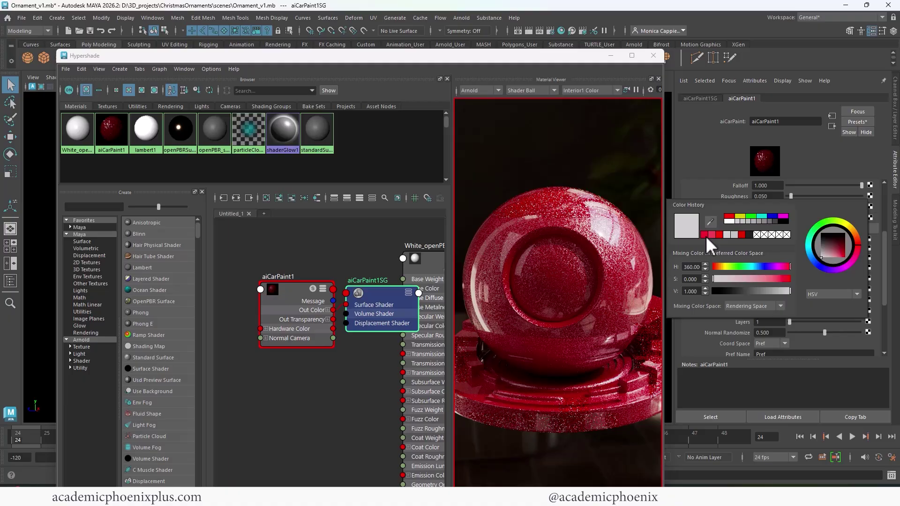
left_click(705, 235)
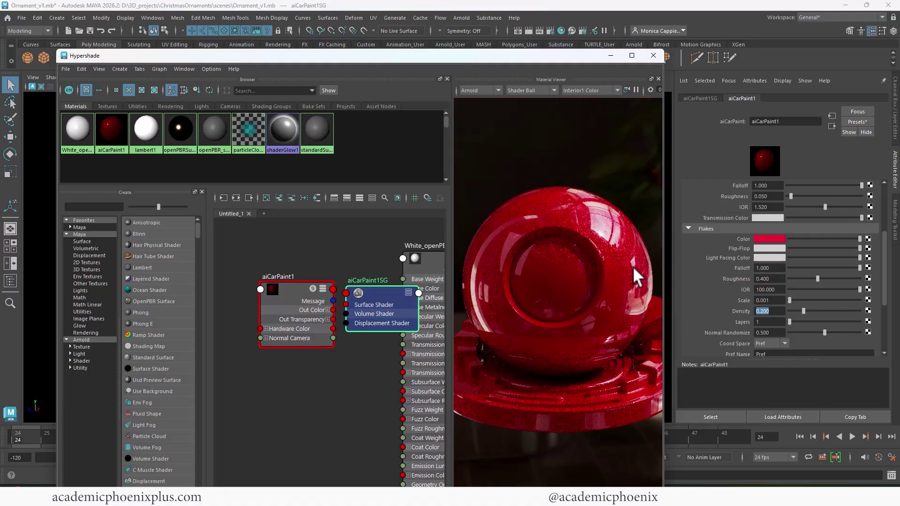
Close Hypershade and assign aiCarPaint1 to the ornament sphere.
left_click(653, 56)
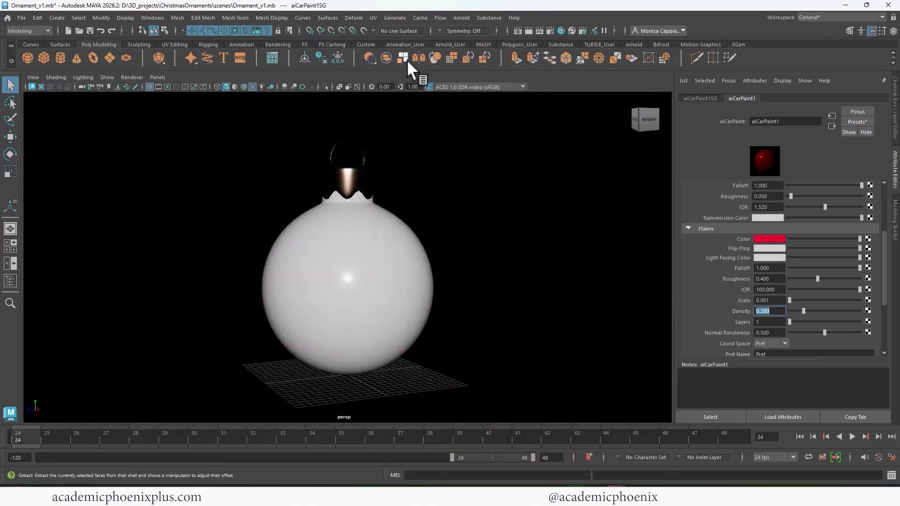
left_click(349, 217)
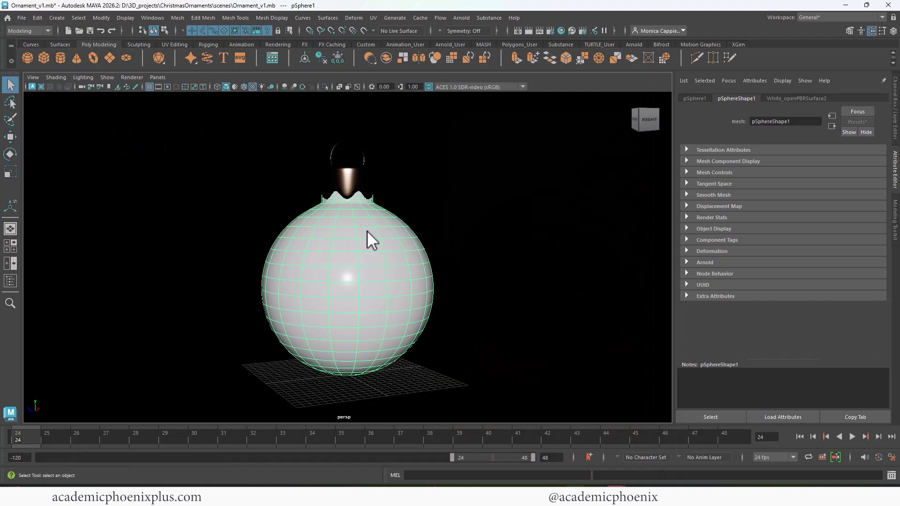
right_click_drag(368, 231, 443, 417)
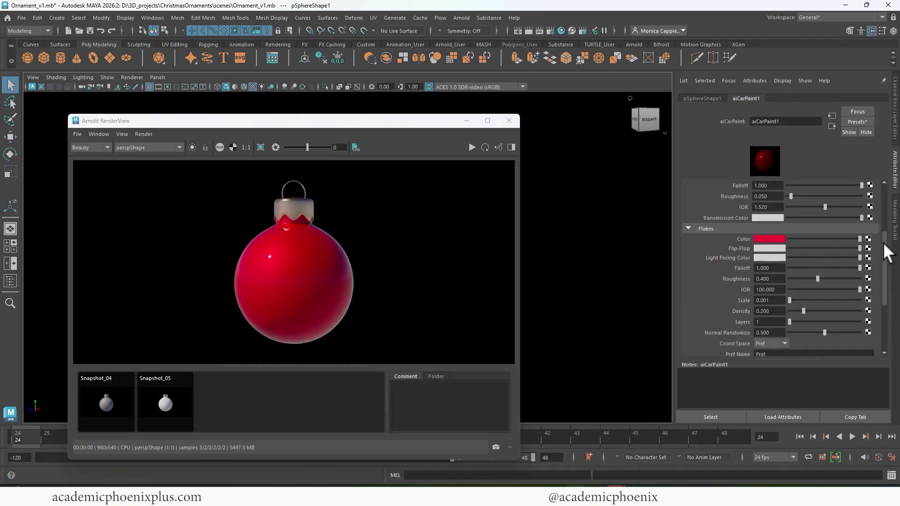
left_click_drag(883, 243, 884, 252)
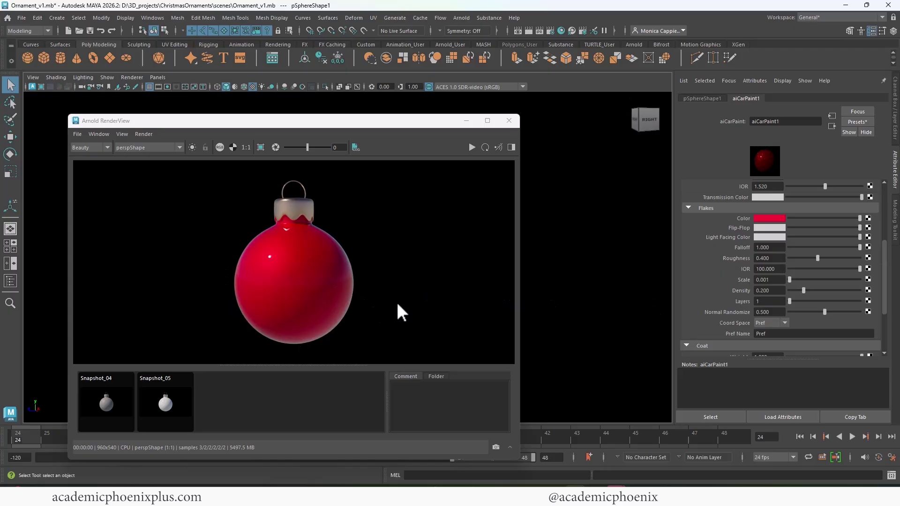
Re-render the ornament in Arnold with the flake scale set to 0.030.
left_click_drag(790, 279, 805, 290)
left_click(473, 149)
double_click(769, 280)
type("0.03")
key("Return")
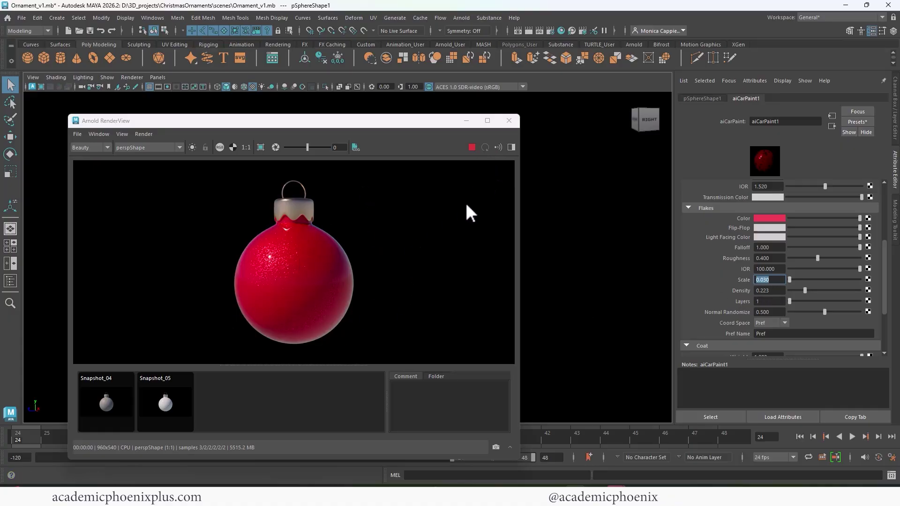
Keep the red render as Snapshot_06, then stop the render and close the window.
left_click(496, 447)
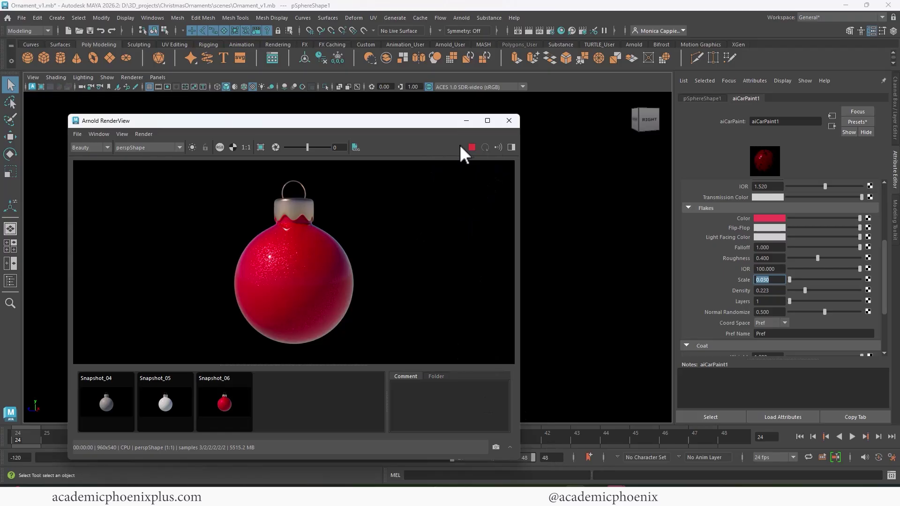
left_click(471, 147)
left_click(509, 121)
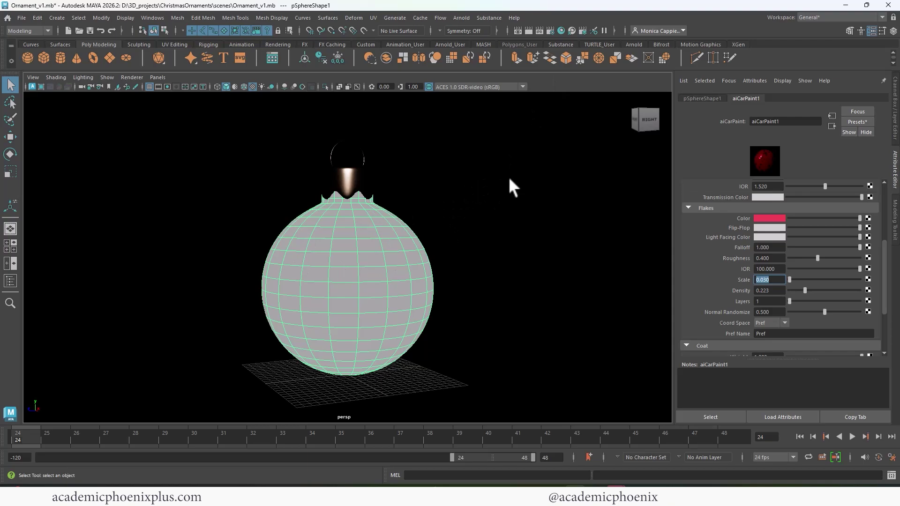
Reopen Hypershade, close the material preview, and re-lay out and collapse the White_openPBRSurface2 network.
left_click(562, 30)
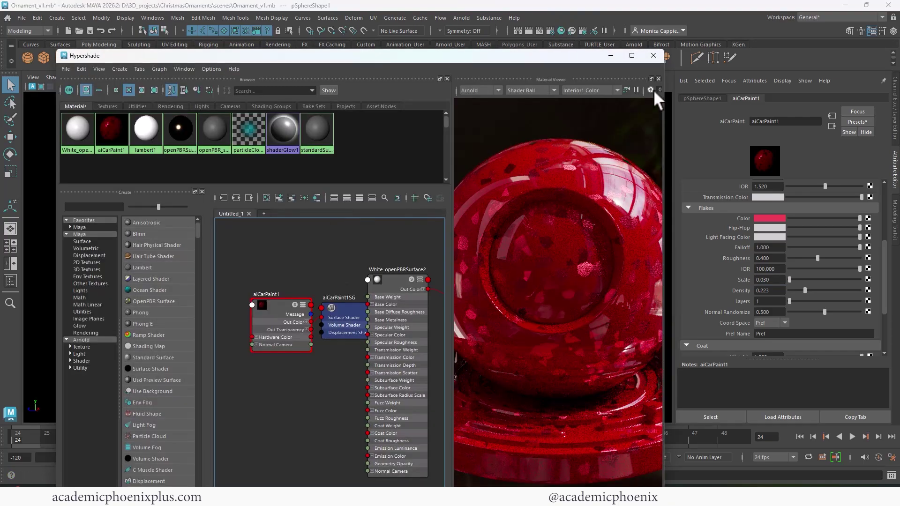
left_click(651, 78)
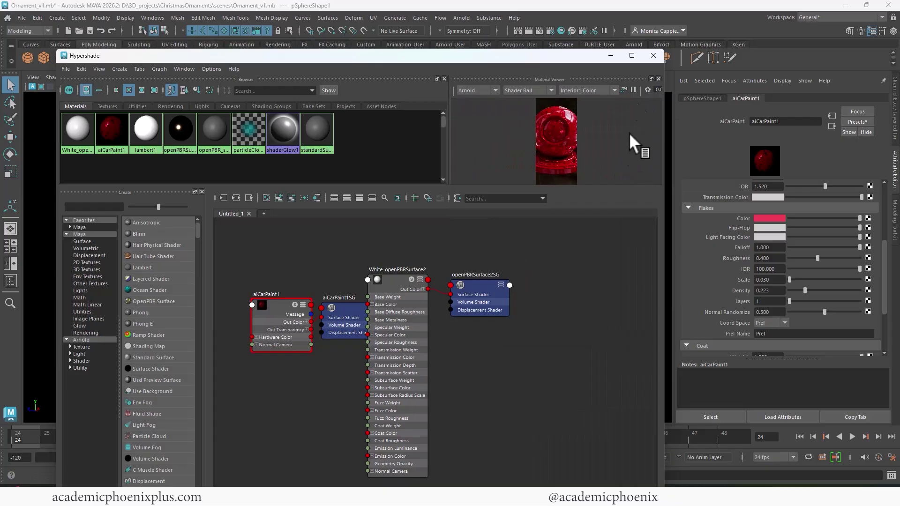
left_click(658, 79)
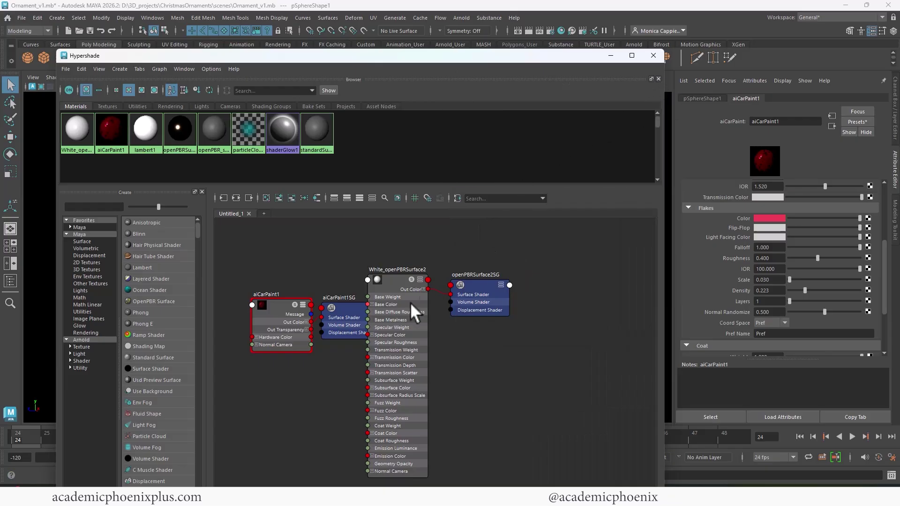
left_click(384, 279)
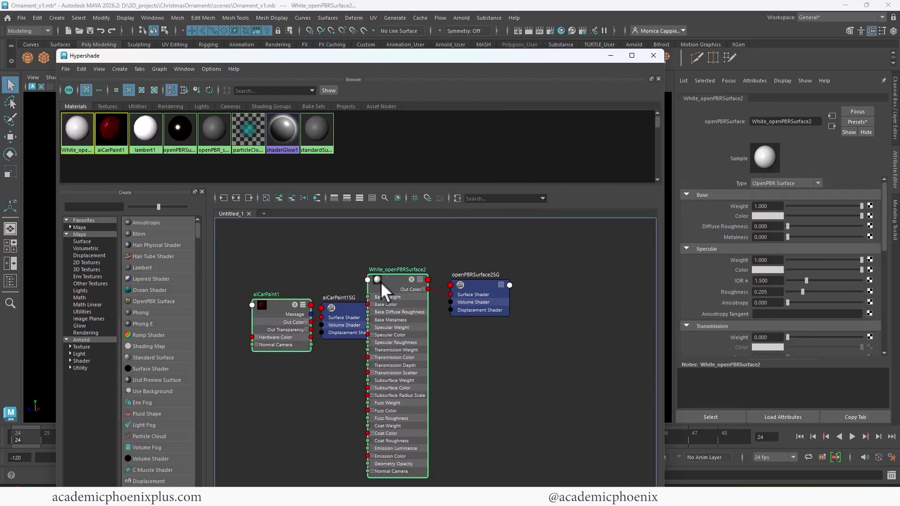
left_click(238, 198)
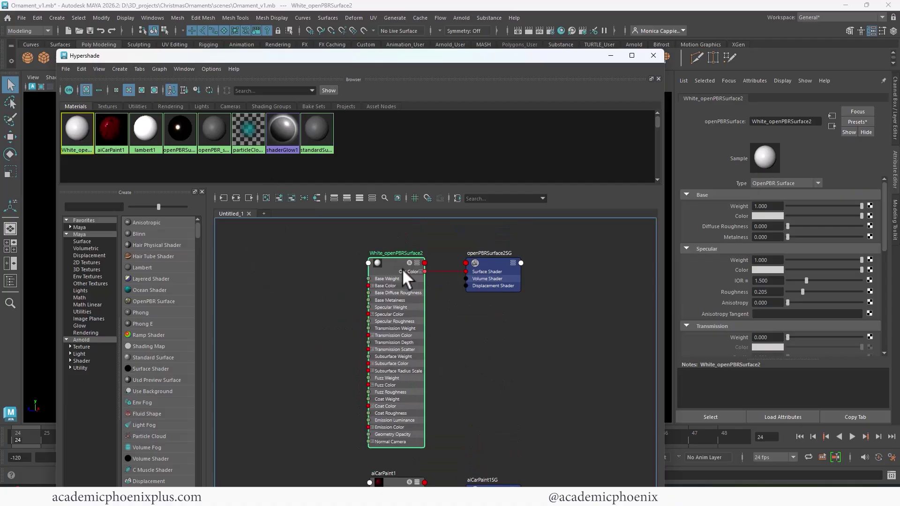
key("2")
Stack aiCarPaint1 below the white shader, each shading group collapsed beside its shader.
left_click(394, 481)
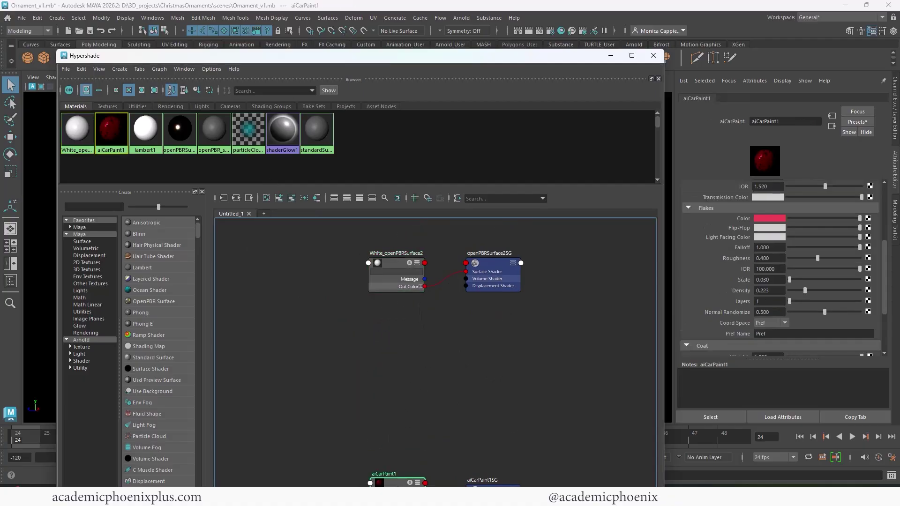
left_click_drag(398, 483, 384, 358)
left_click(483, 481)
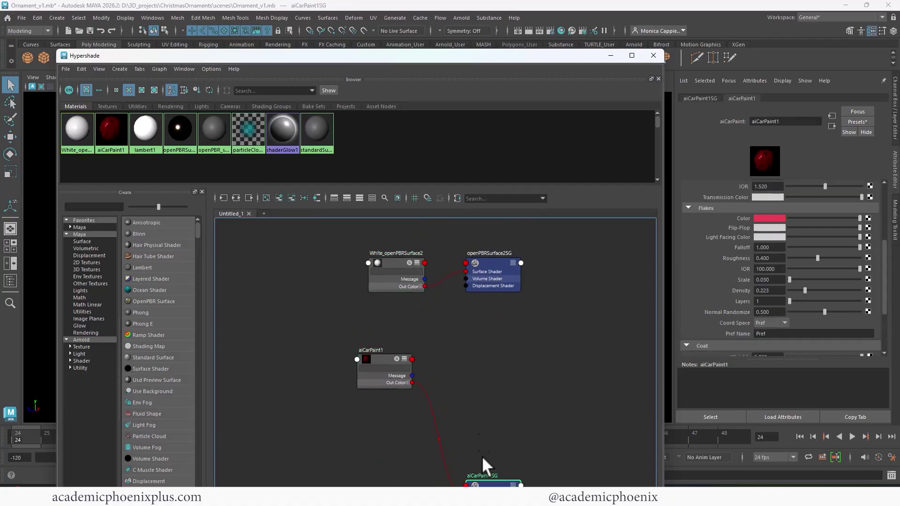
left_click_drag(482, 459, 463, 370)
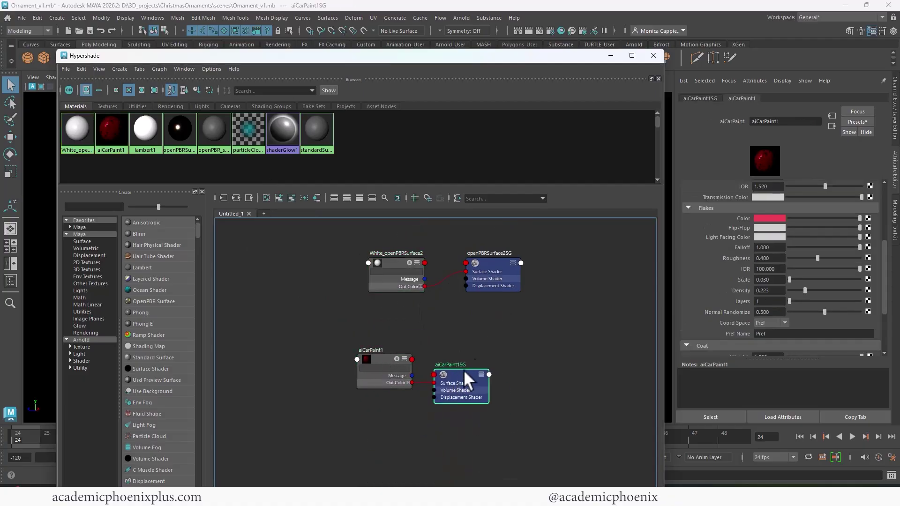
left_click(488, 267)
key("1")
left_click_drag(490, 268, 466, 248)
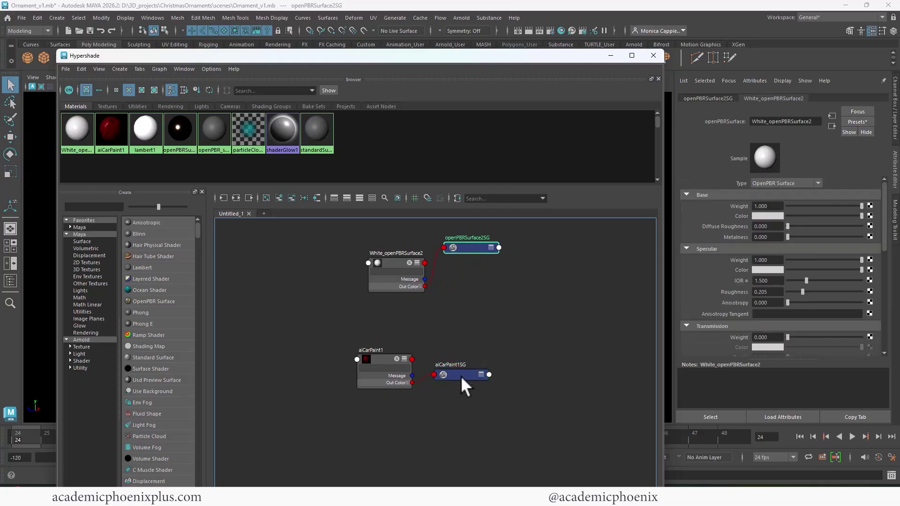
left_click_drag(460, 375, 456, 403)
scroll(506, 313, "up", 2)
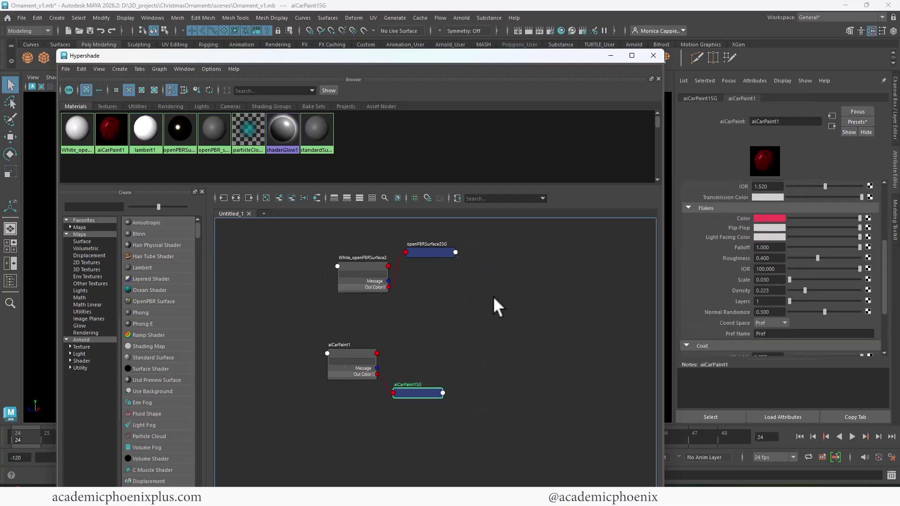
key("Tab")
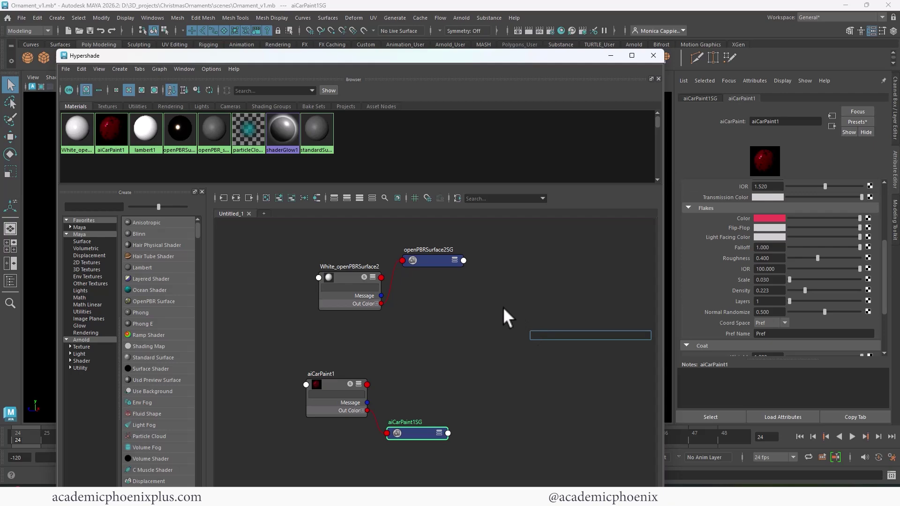
Create an aiMixShader node in the Hypershade graph.
type("aiMix")
key("Down")
key("Return")
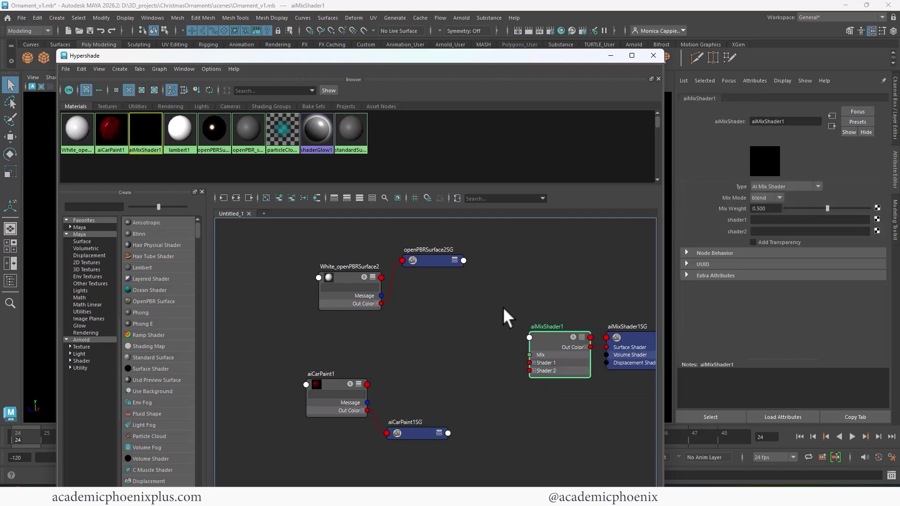
left_click_drag(502, 350, 383, 305)
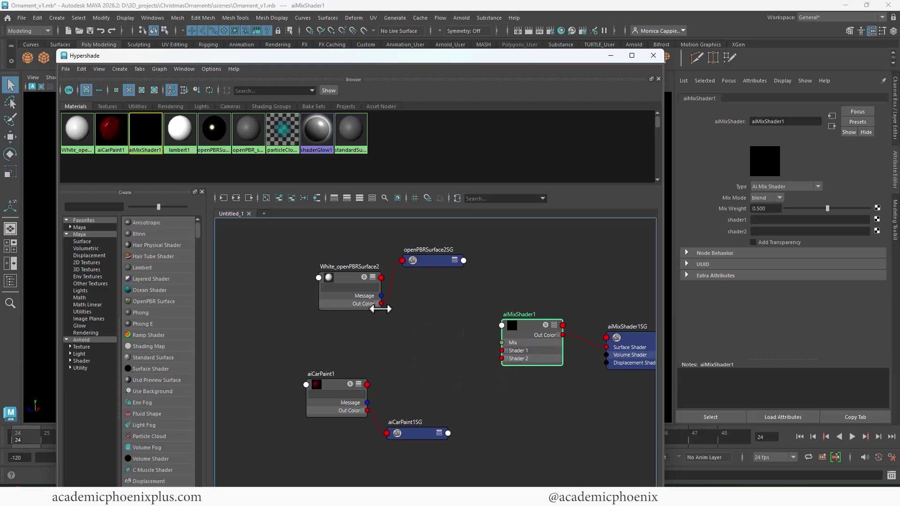
Wire White_openPBRSurface2 into mix Shader 1 and aiCarPaint1 into Shader 2.
left_click_drag(381, 303, 502, 351)
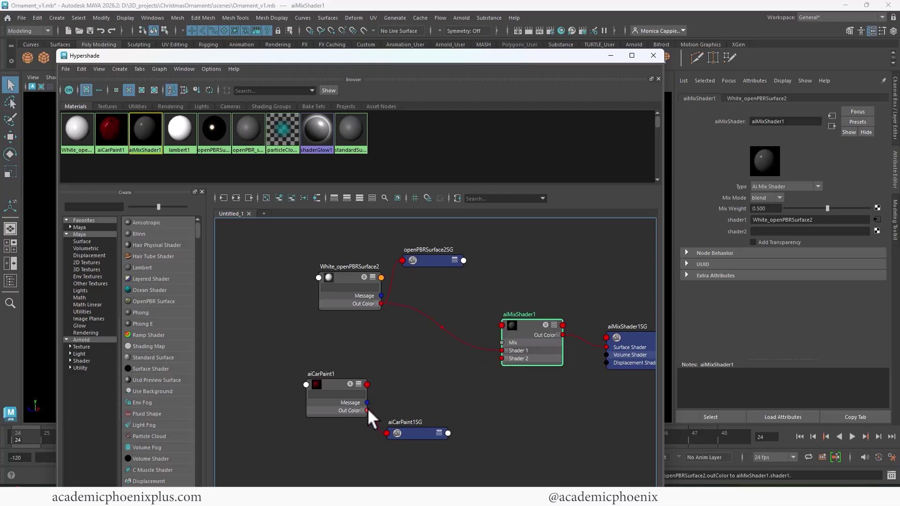
left_click_drag(367, 409, 502, 358)
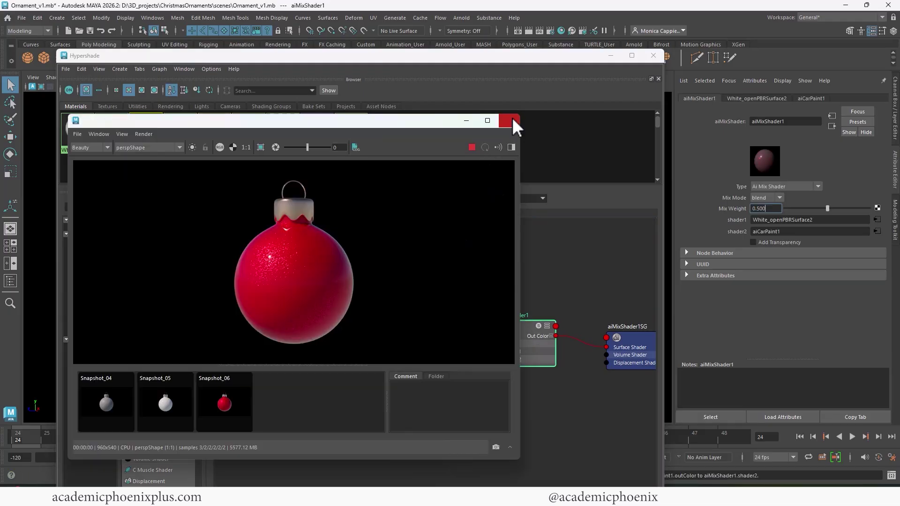
left_click(511, 123)
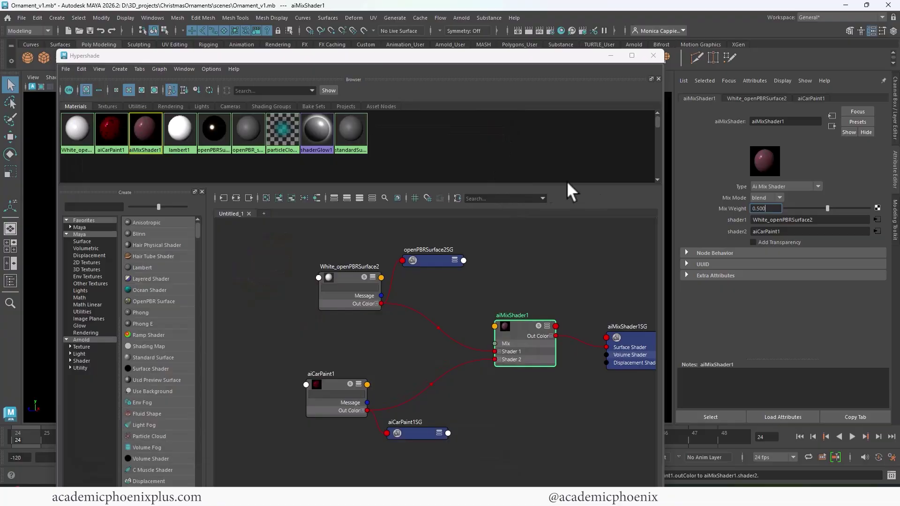
left_click_drag(579, 63, 197, 123)
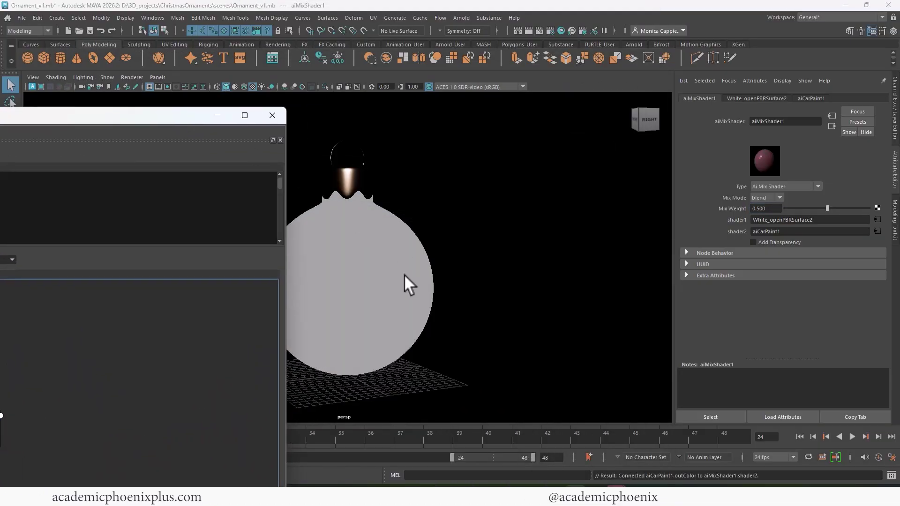
Assign aiMixShader1 to the ornament sphere and render it in Arnold.
left_click(398, 258)
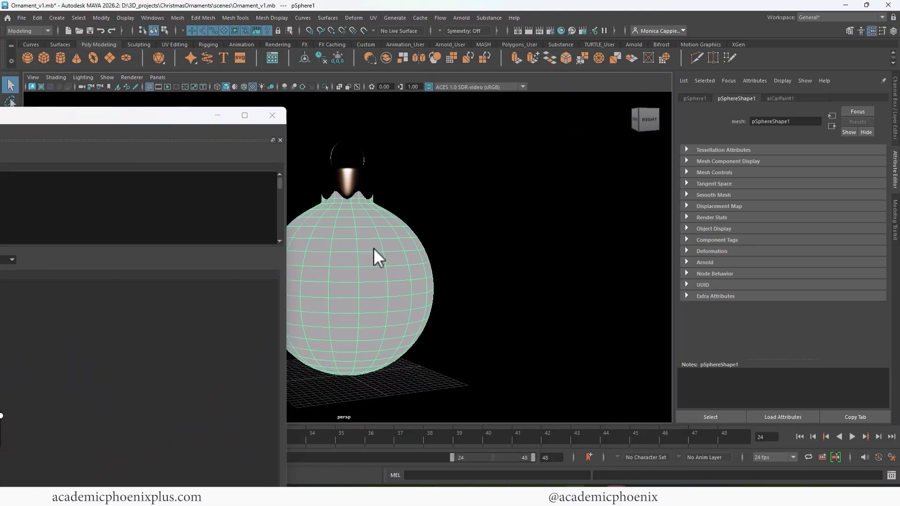
right_click_drag(373, 248, 468, 417)
left_click_drag(174, 120, 522, 107)
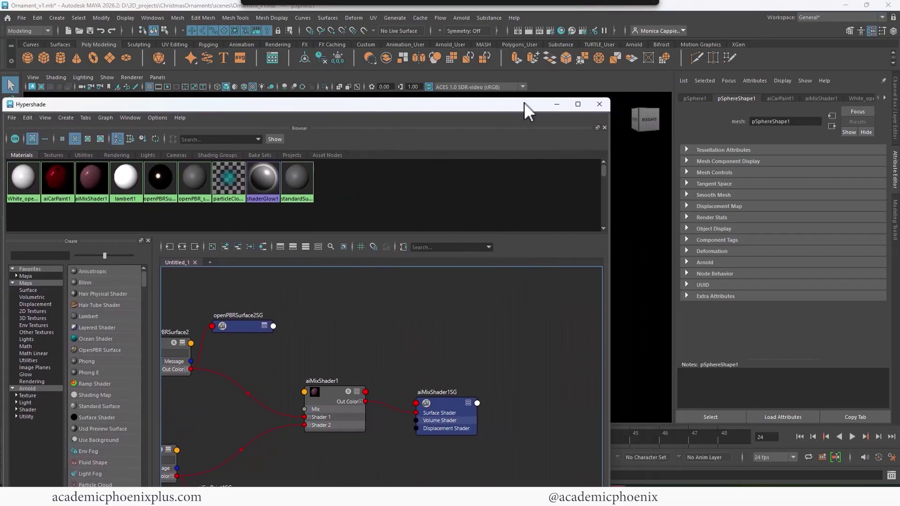
left_click(528, 29)
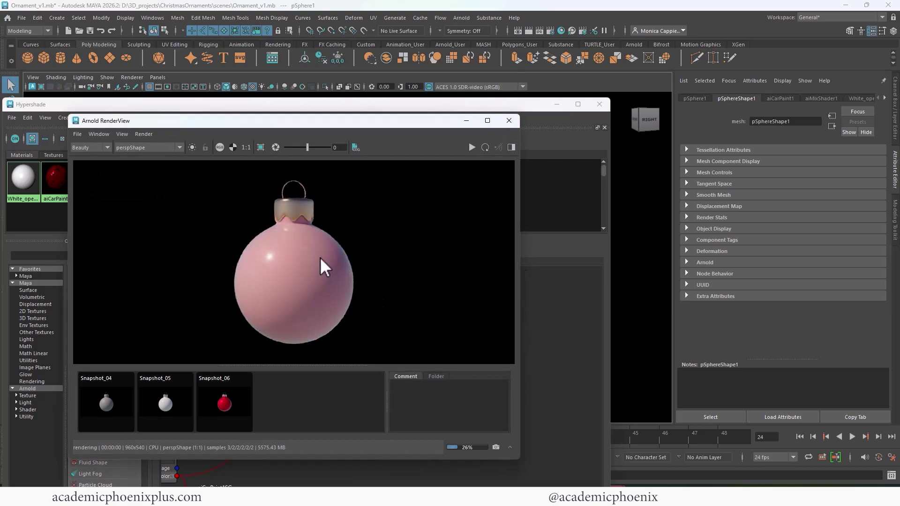
left_click(509, 121)
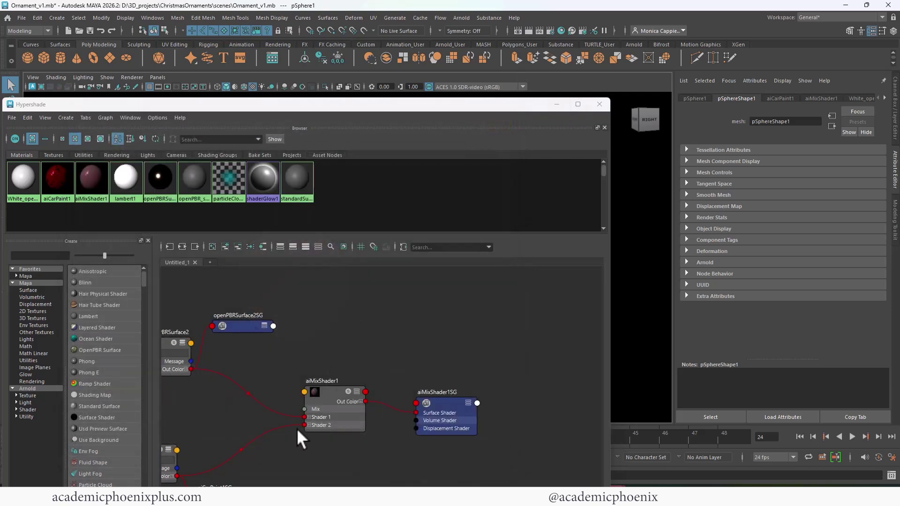
Render aiMixShader1 at mix weight 0 (white only), then at 1.0 for full red car paint.
left_click(328, 401)
left_click(556, 104)
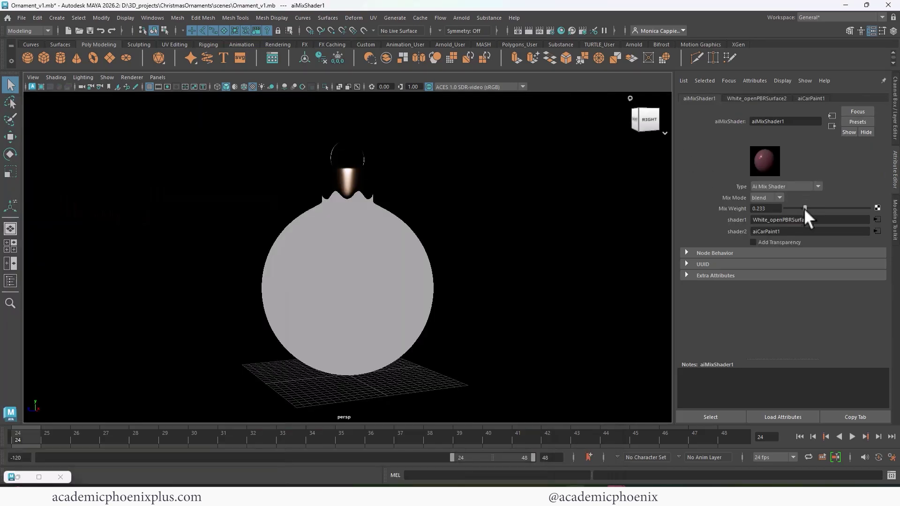
left_click_drag(803, 208, 733, 208)
left_click(528, 30)
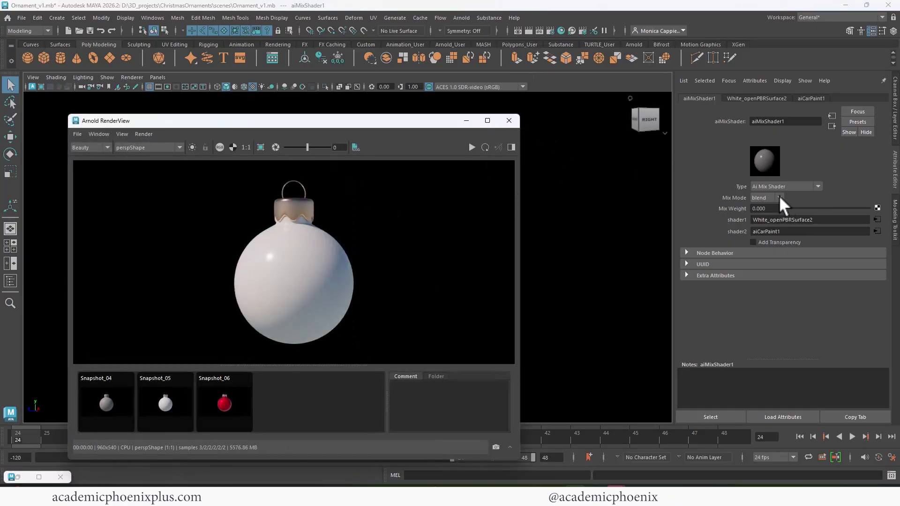
left_click_drag(790, 207, 878, 206)
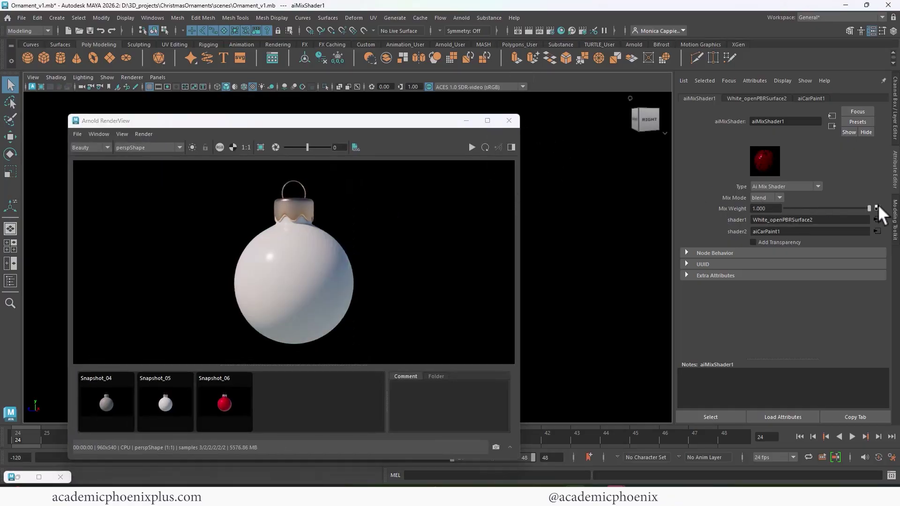
left_click(471, 147)
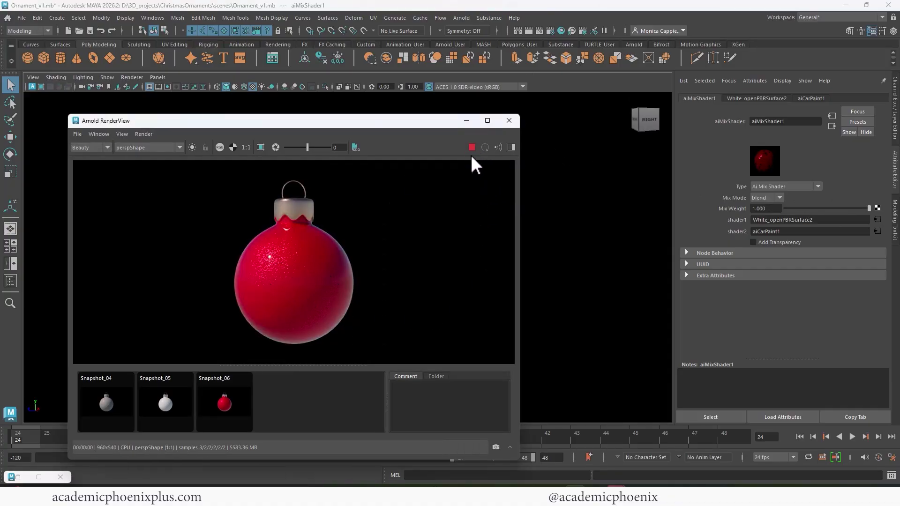
left_click(766, 208)
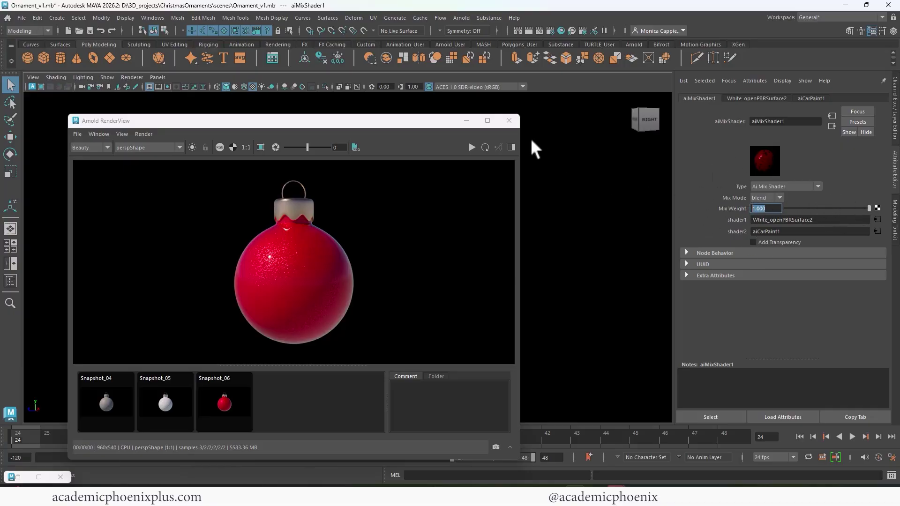
Drive aiMixShader1's mix weight with a checker texture and render the checkered ornament.
left_click(509, 121)
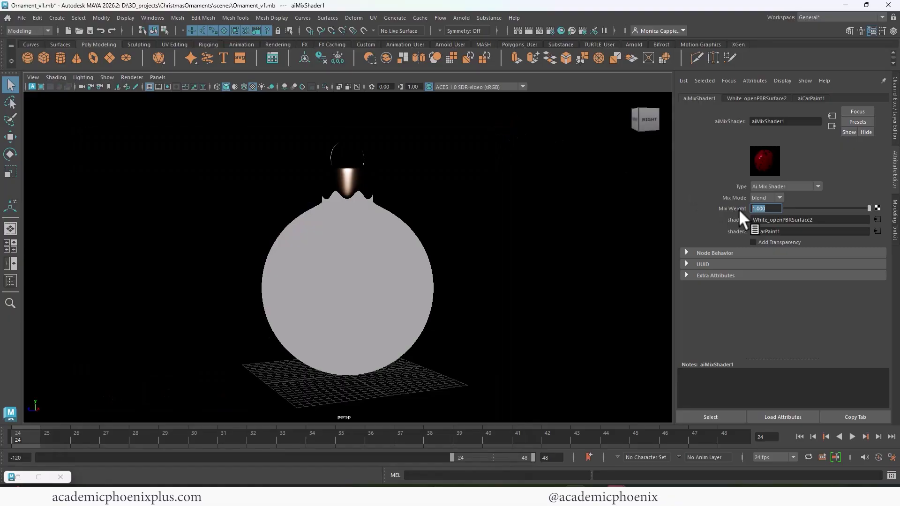
left_click(877, 207)
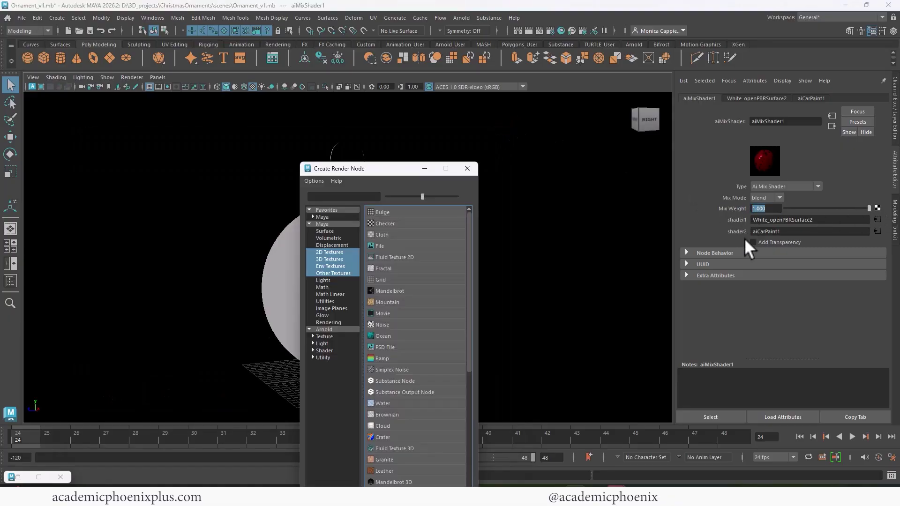
left_click(406, 222)
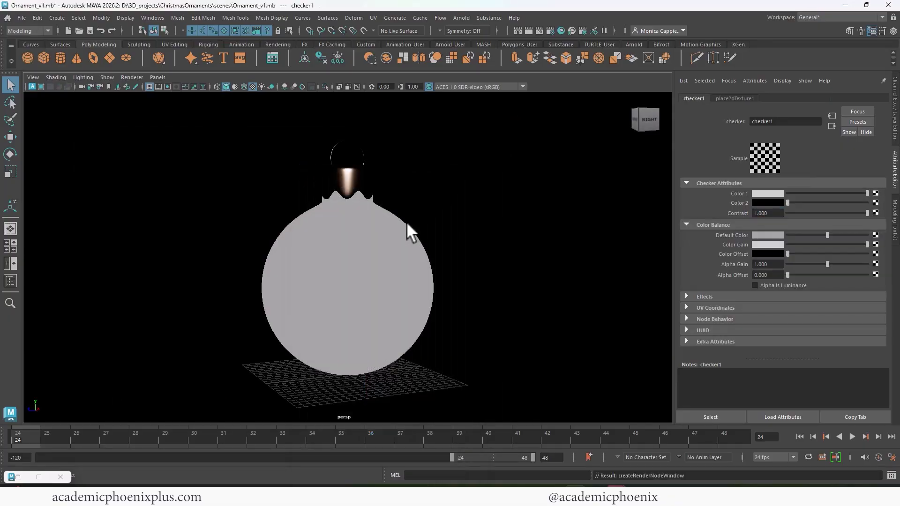
left_click(529, 31)
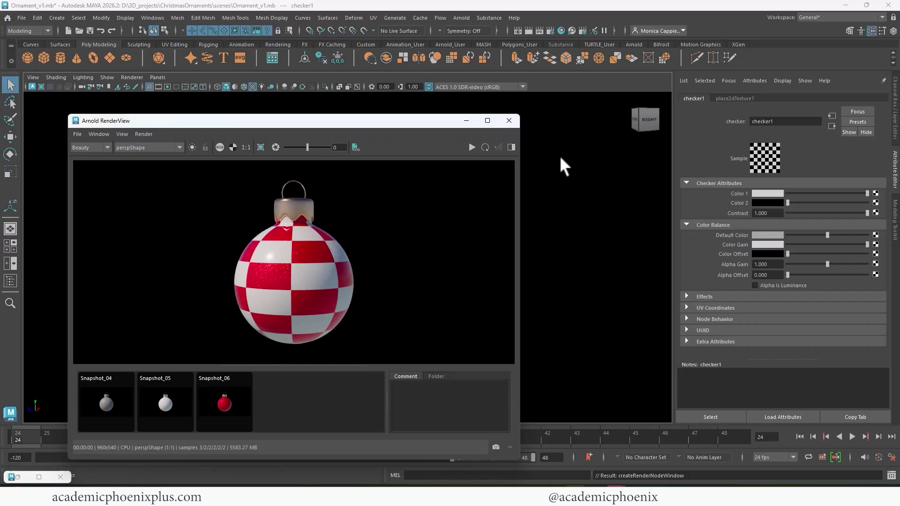
left_click(508, 121)
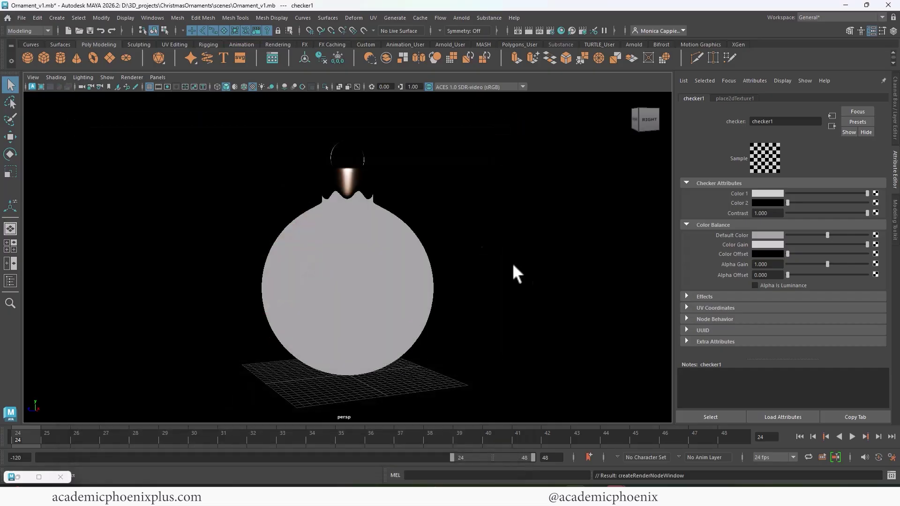
Set place2dTexture1 Repeat UV to 0 and 8, then render to check the horizontal stripes.
left_click(731, 97)
left_click(698, 98)
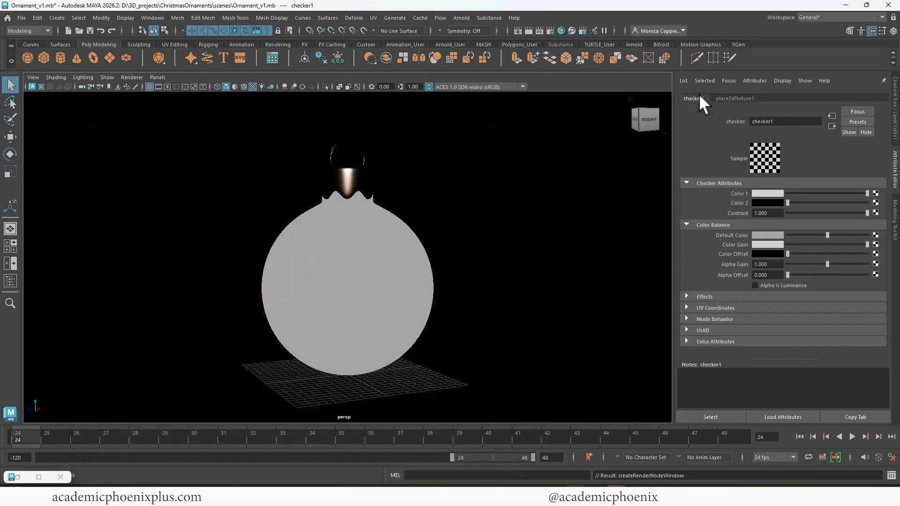
left_click(735, 98)
left_click(764, 271)
type("0")
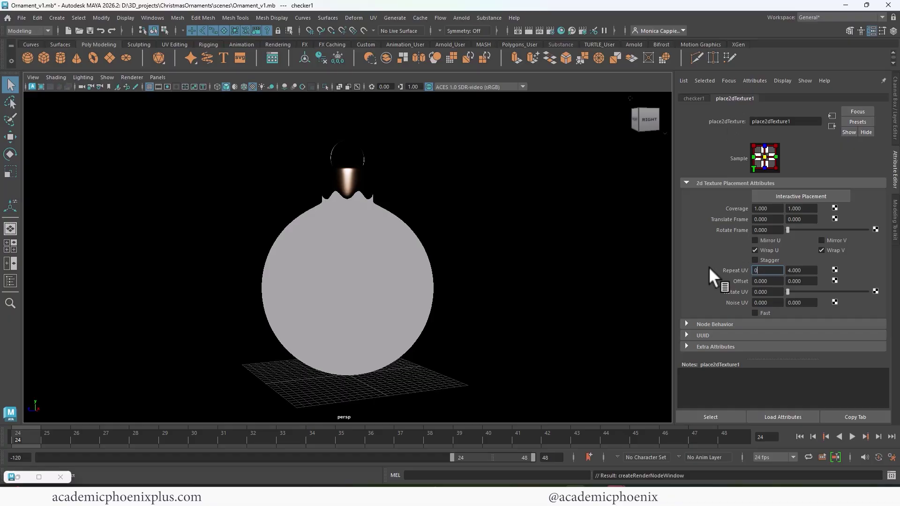
key("Tab")
type("8")
key("Tab")
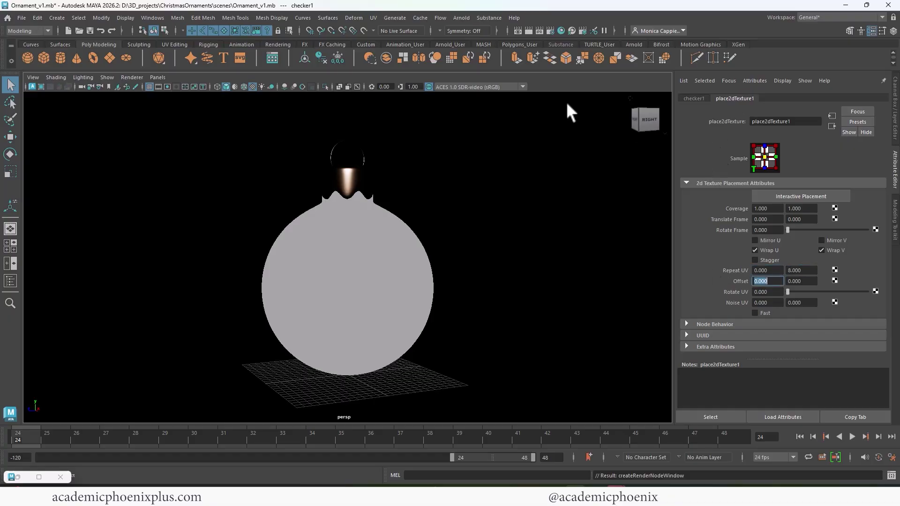
left_click(527, 30)
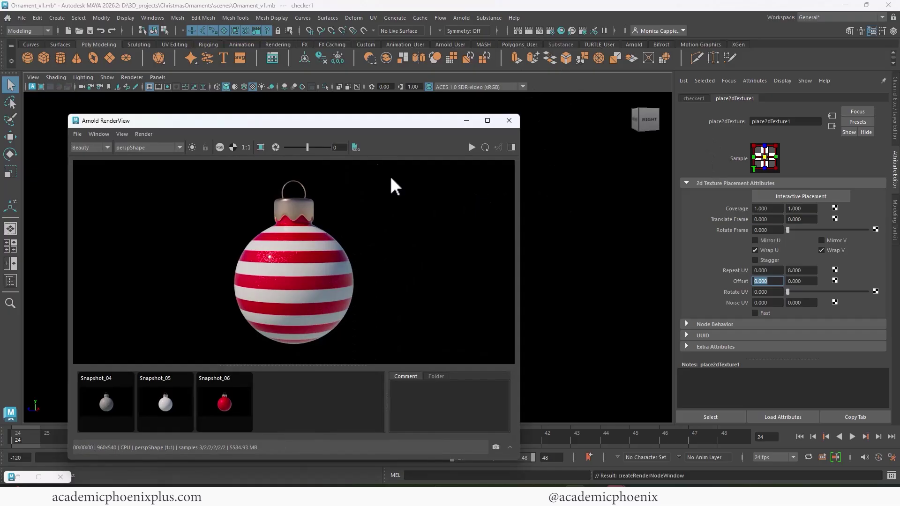
left_click(96, 474)
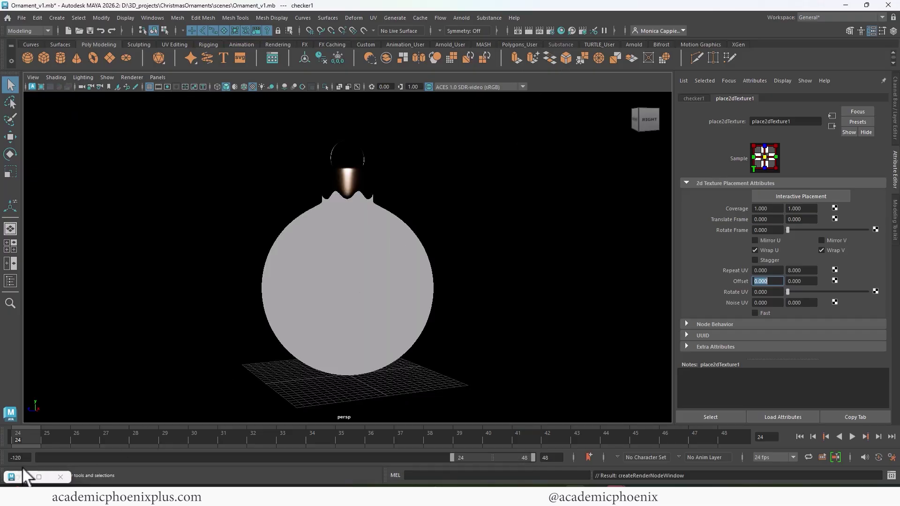
Set place2dTexture1's Rotate Frame to 45 degrees.
left_click(60, 477)
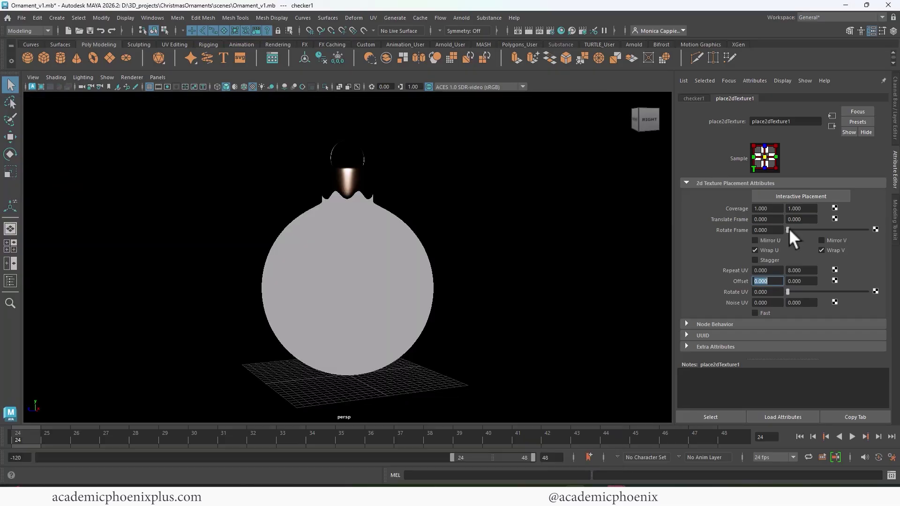
left_click(766, 230)
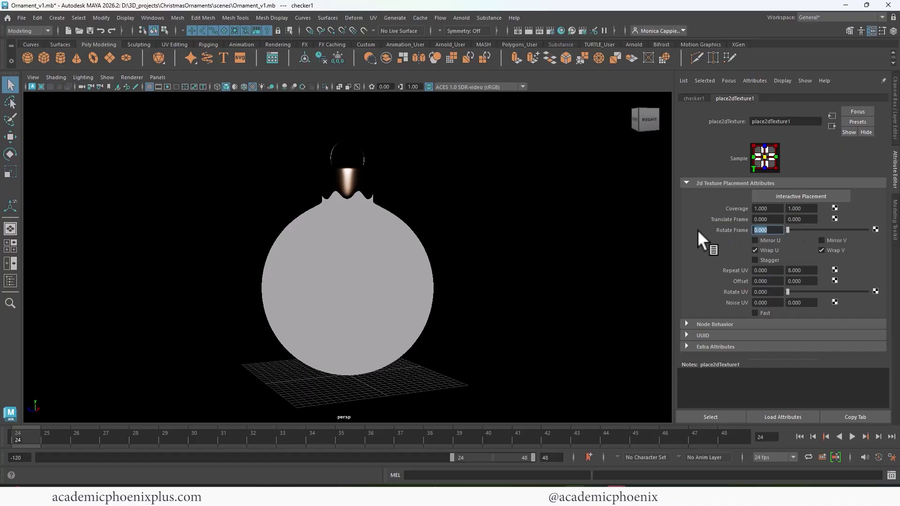
type("45")
key("Return")
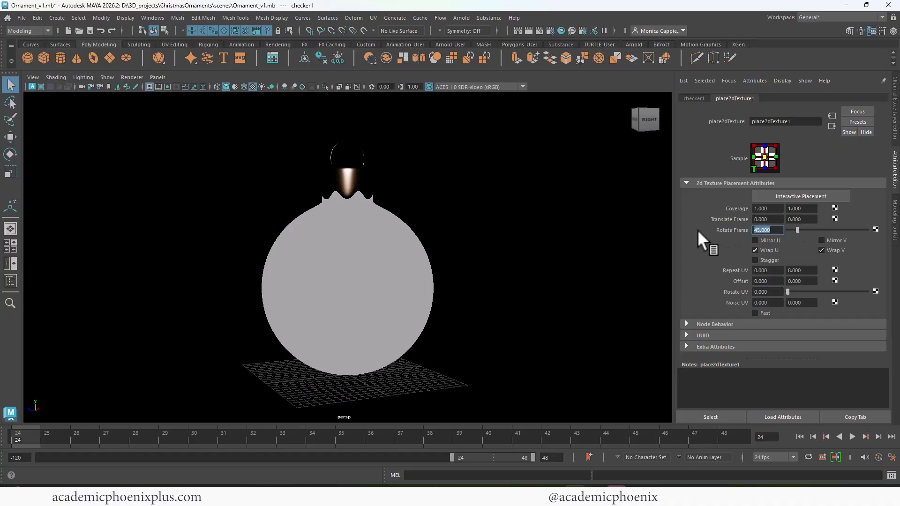
Render the 45-degree diagonal red-white stripes and review the checker1 and place2dTexture1 settings.
left_click(529, 31)
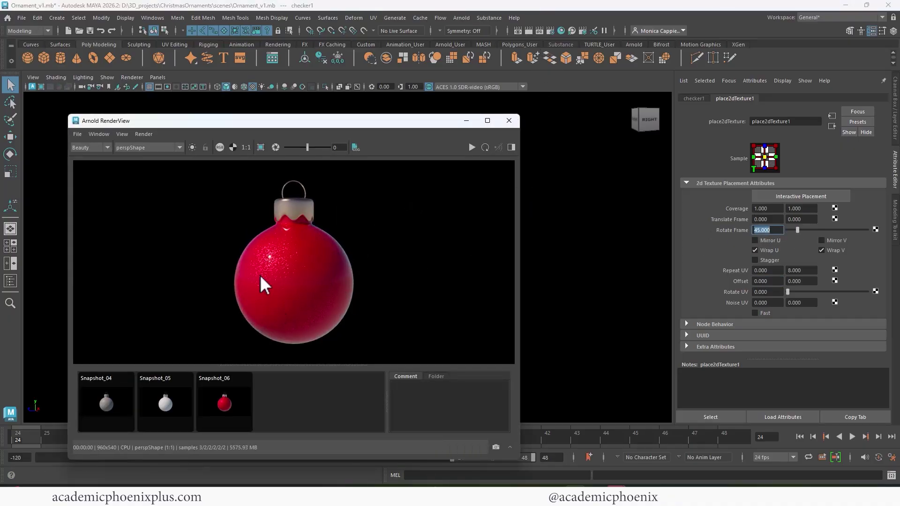
left_click(509, 120)
left_click(695, 98)
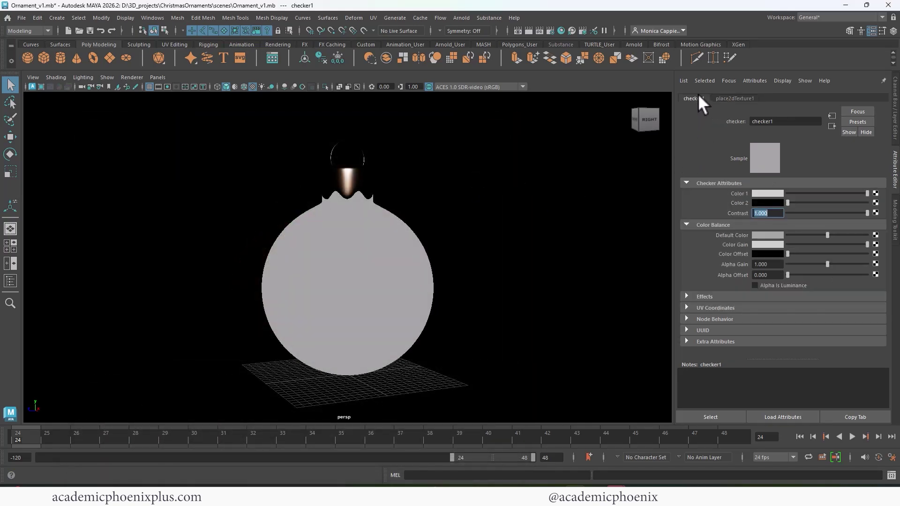
left_click(720, 98)
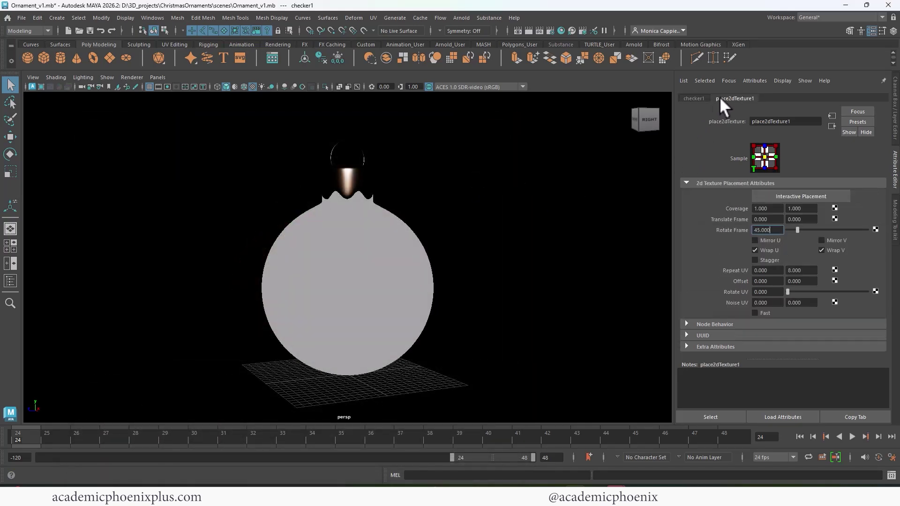
left_click(833, 125)
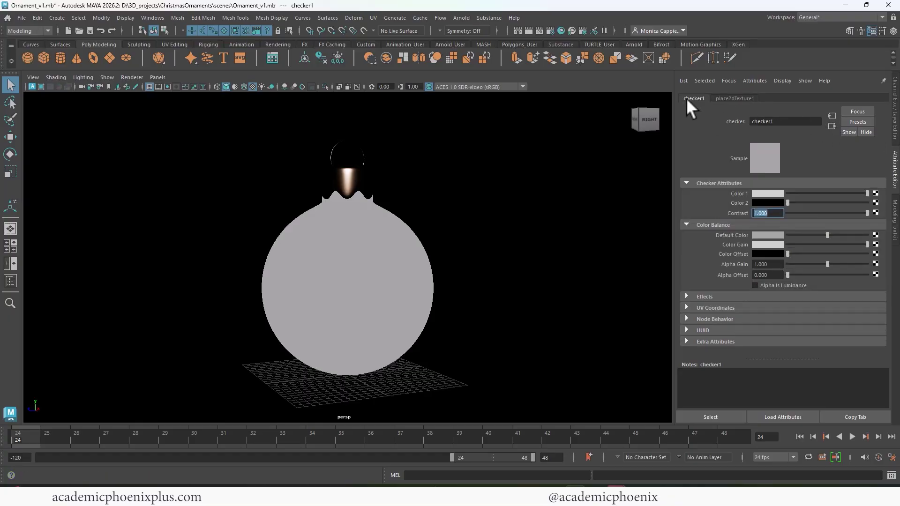
left_click(713, 225)
left_click(711, 225)
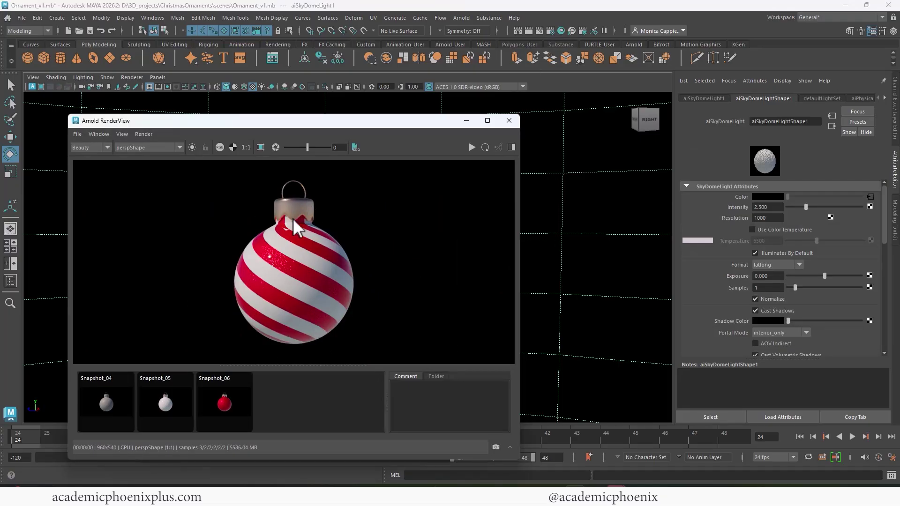
Set aiCarPaint1's base colour to dark green and flakes to brighter green, then render.
left_click(509, 123)
left_click(319, 262)
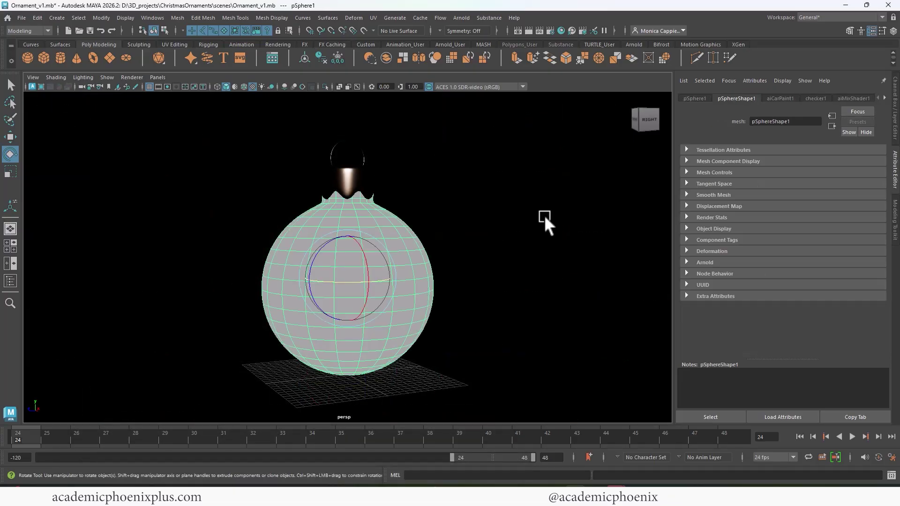
left_click(785, 99)
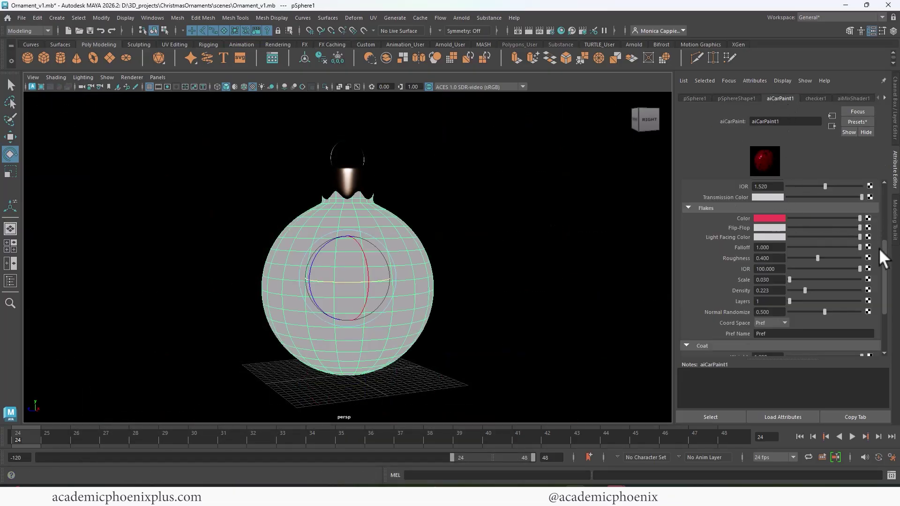
scroll(883, 258, "up", 5)
left_click(764, 209)
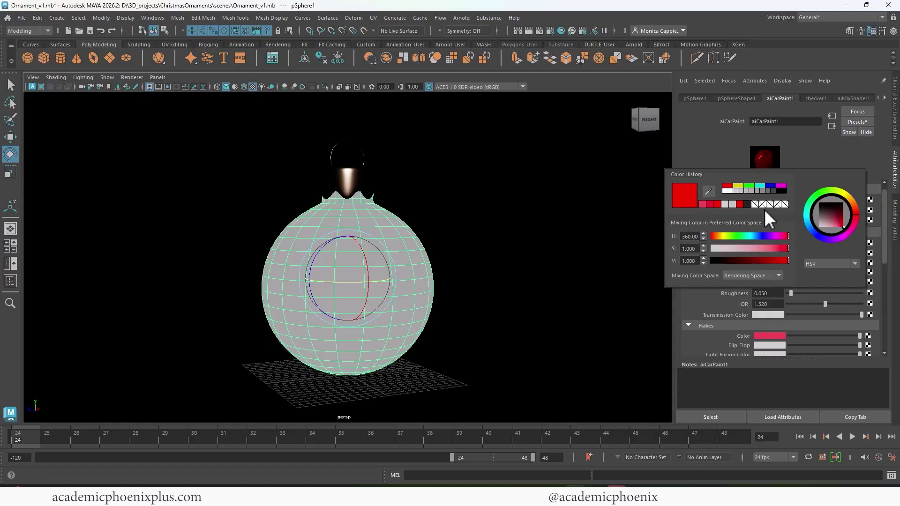
left_click(741, 236)
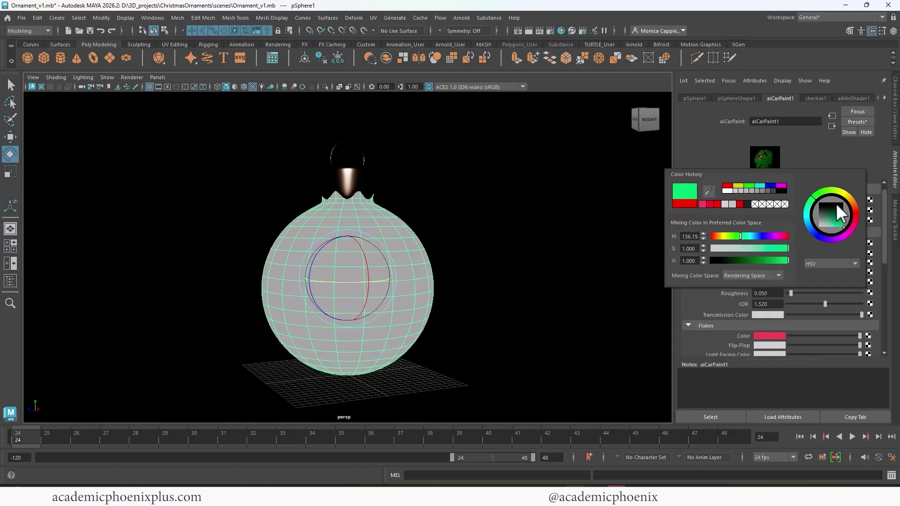
left_click(844, 216)
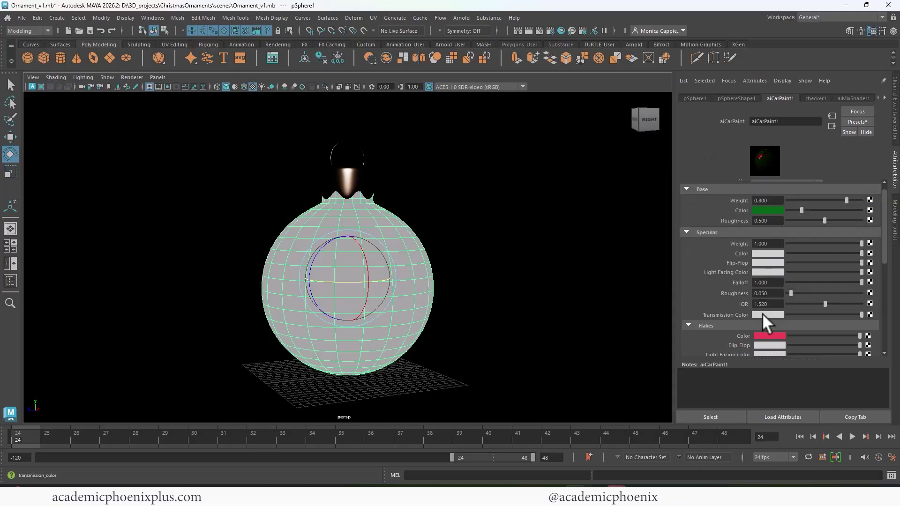
left_click(769, 335)
left_click(709, 329)
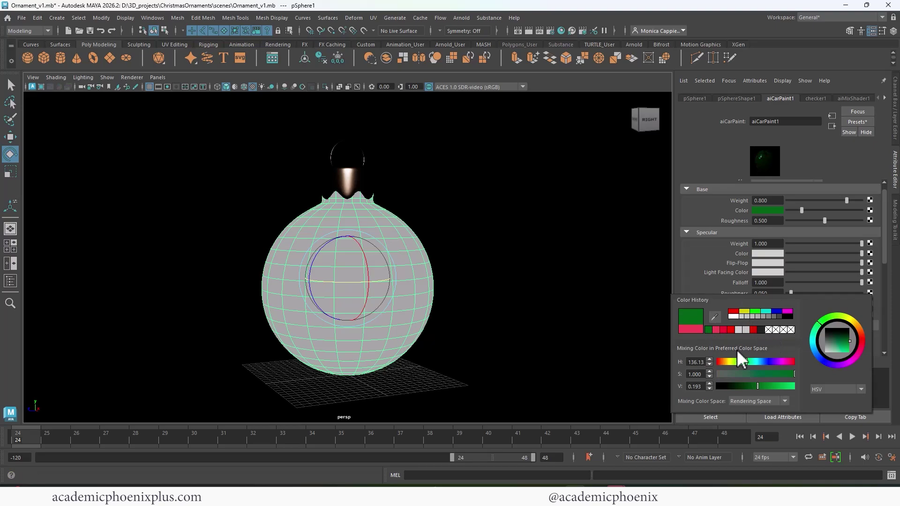
left_click_drag(760, 387, 776, 386)
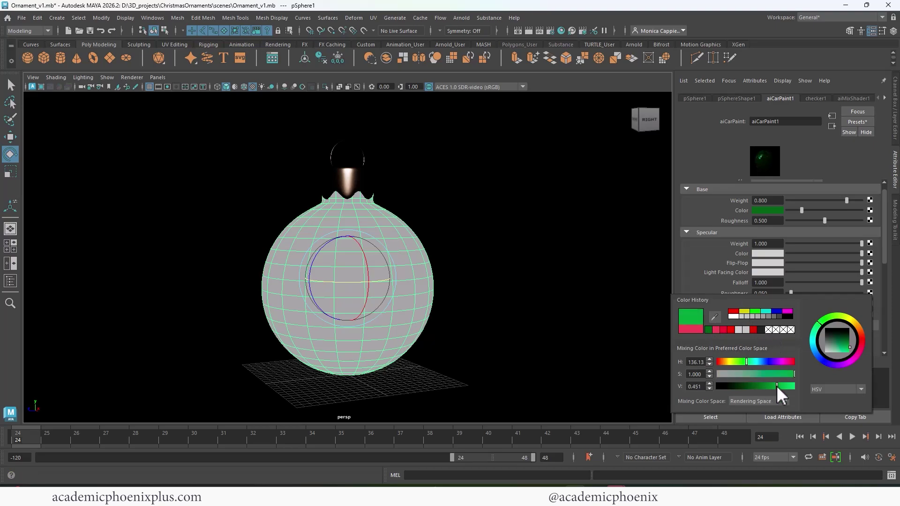
left_click(527, 30)
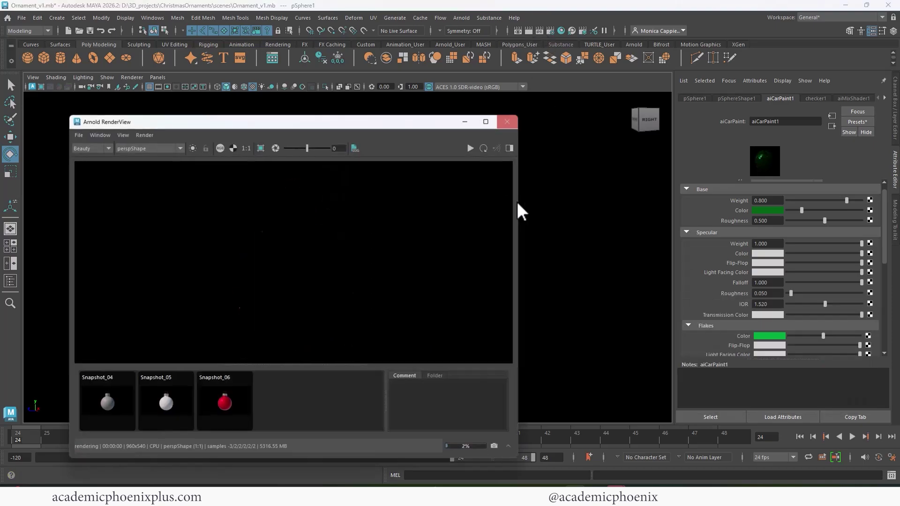
Duplicate the ornament and move the copy to the right of the first.
left_click(507, 122)
key("q")
key("ctrl+d")
scroll(401, 241, "down", 3)
scroll(361, 259, "up", 1)
key("w")
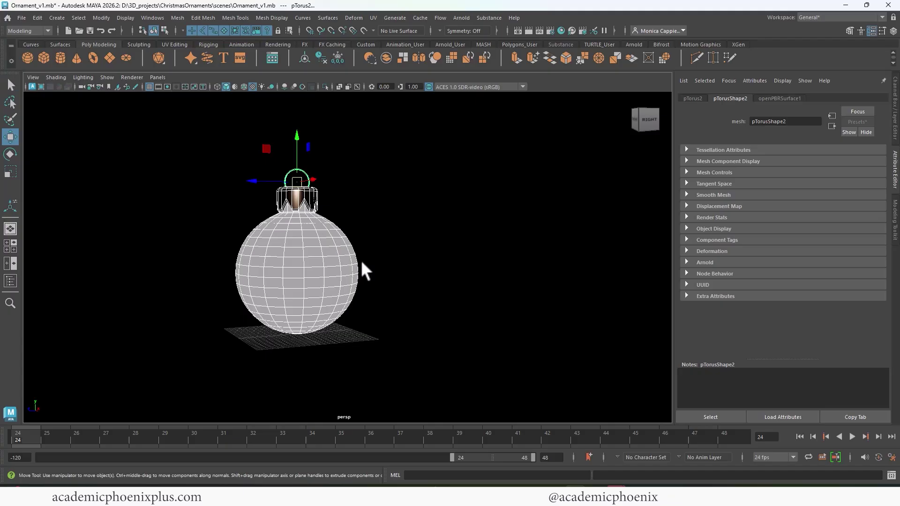
left_click_drag(268, 184, 403, 177)
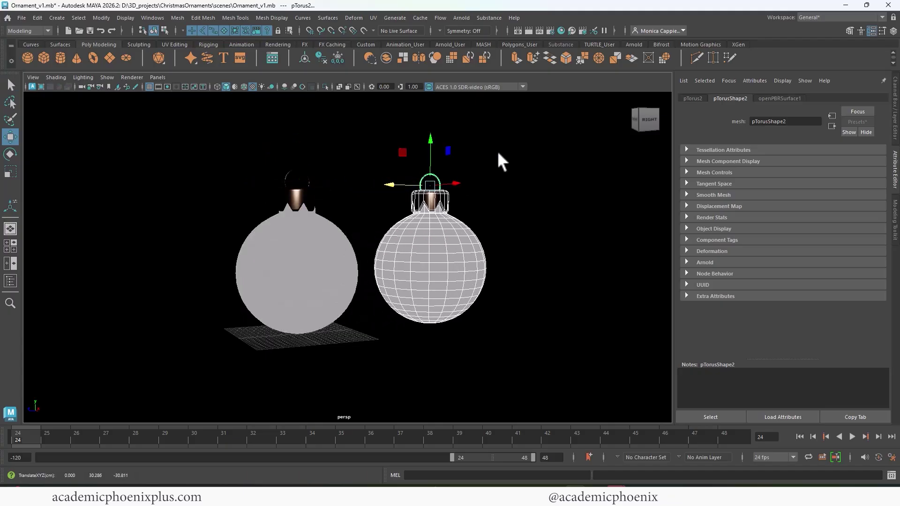
Rename aiMixShader1 to Green_MixShader1 in the Hypershade.
left_click(560, 30)
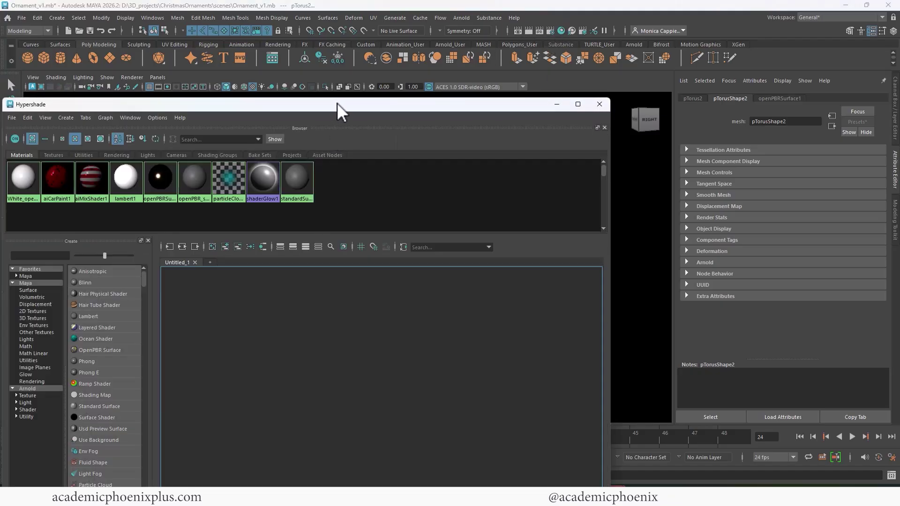
left_click_drag(336, 104, 489, 98)
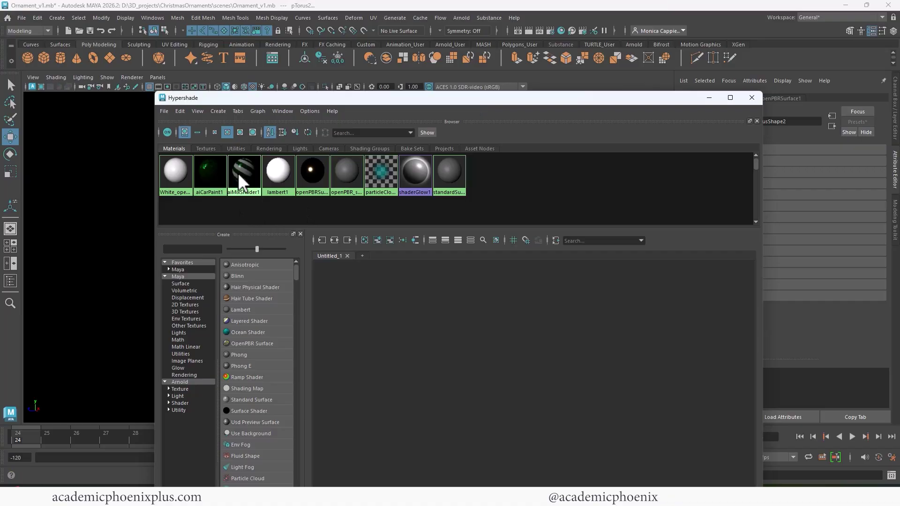
right_click_drag(238, 172, 248, 196)
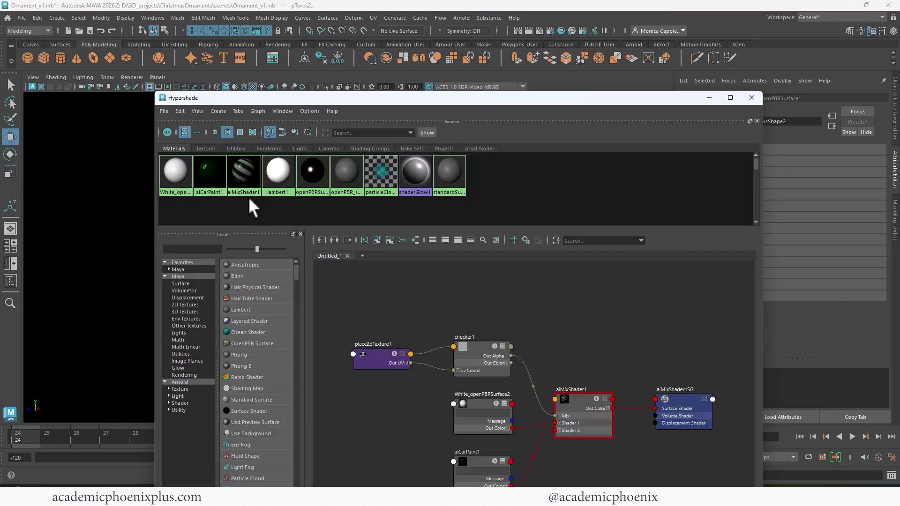
left_click(600, 385)
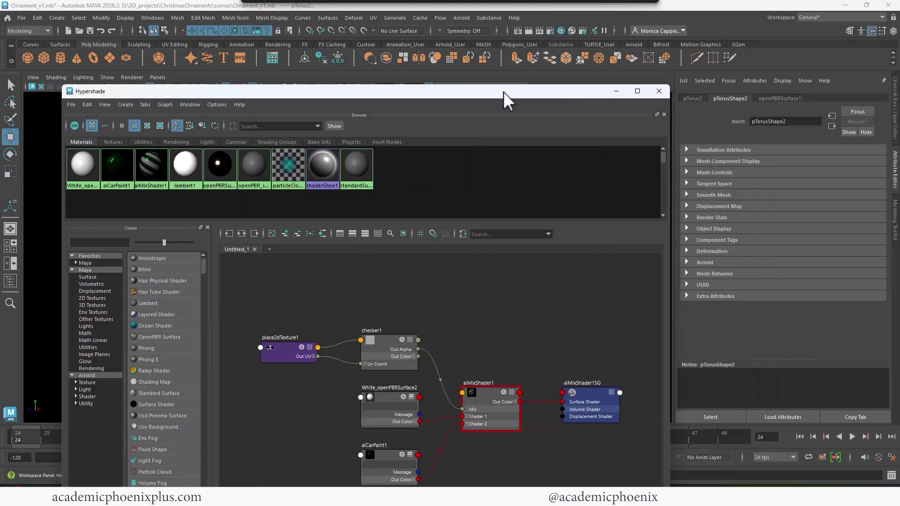
left_click_drag(506, 101, 369, 89)
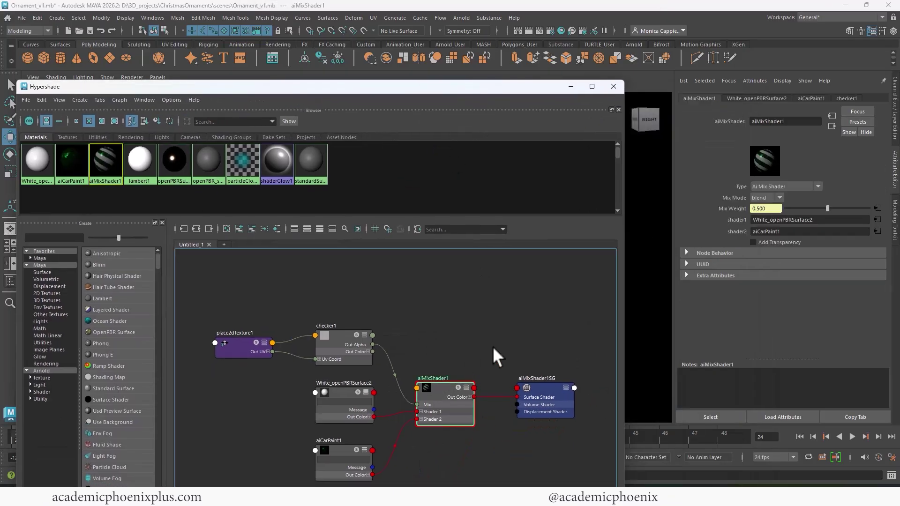
left_click(795, 122)
key("Delete")
key("Delete")
type("Green_")
key("Return")
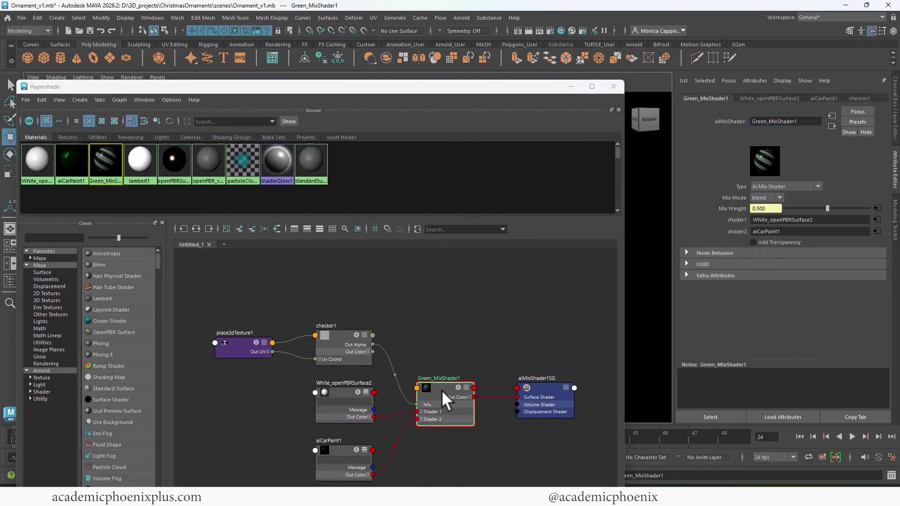
scroll(516, 311, "down", 4)
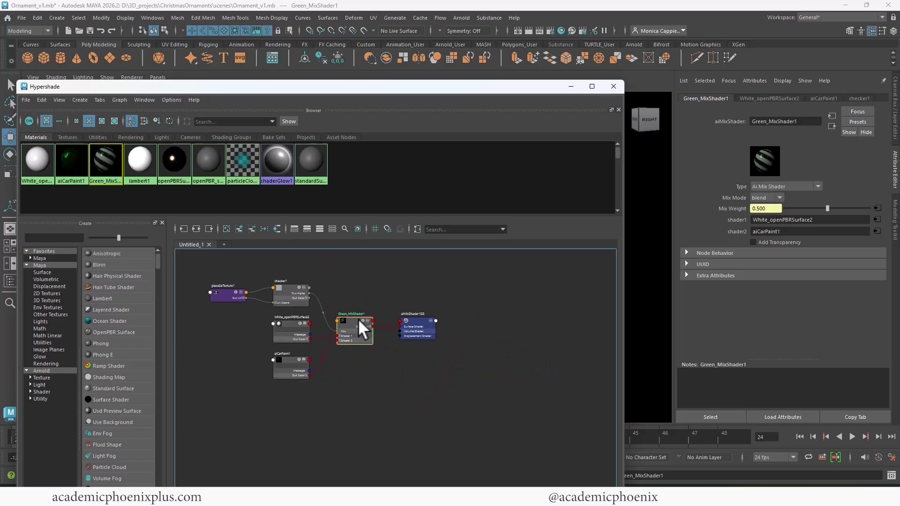
Duplicate the Green_MixShader1 shading network, creating Green_MixShader2.
left_click(42, 101)
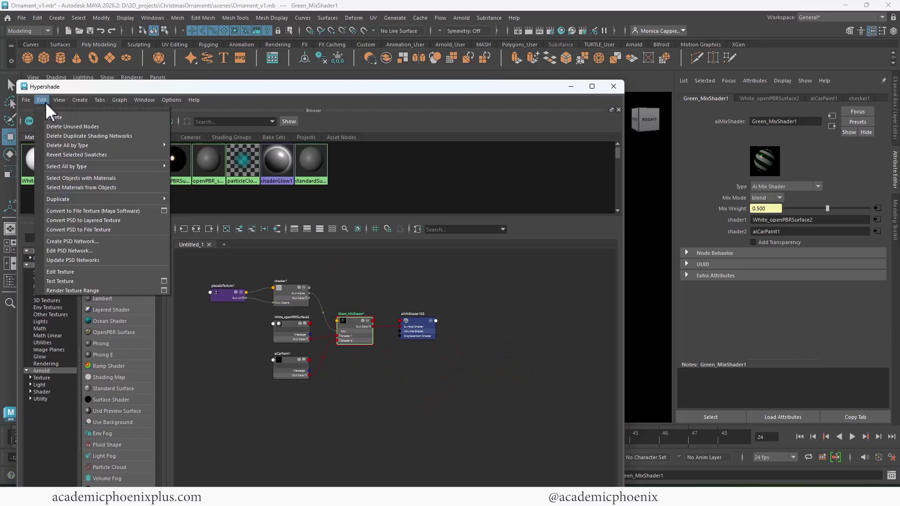
mouse_move(149, 198)
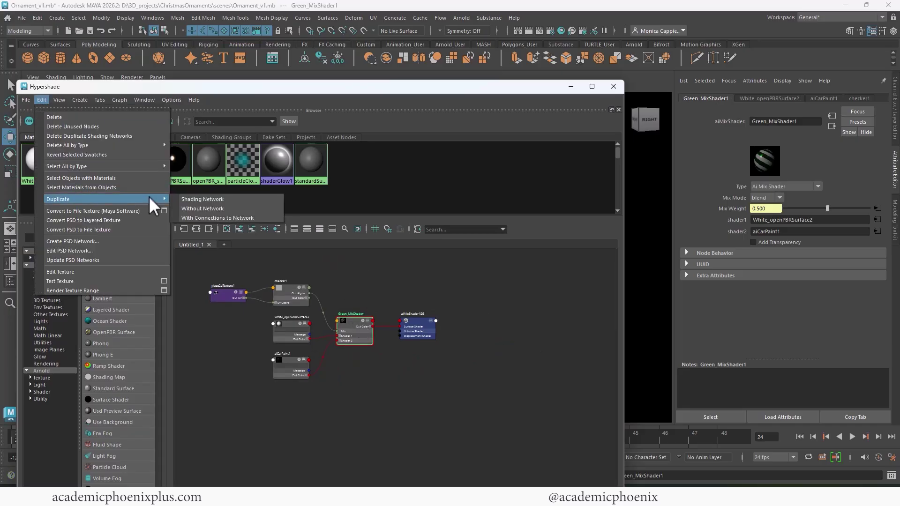
left_click(209, 199)
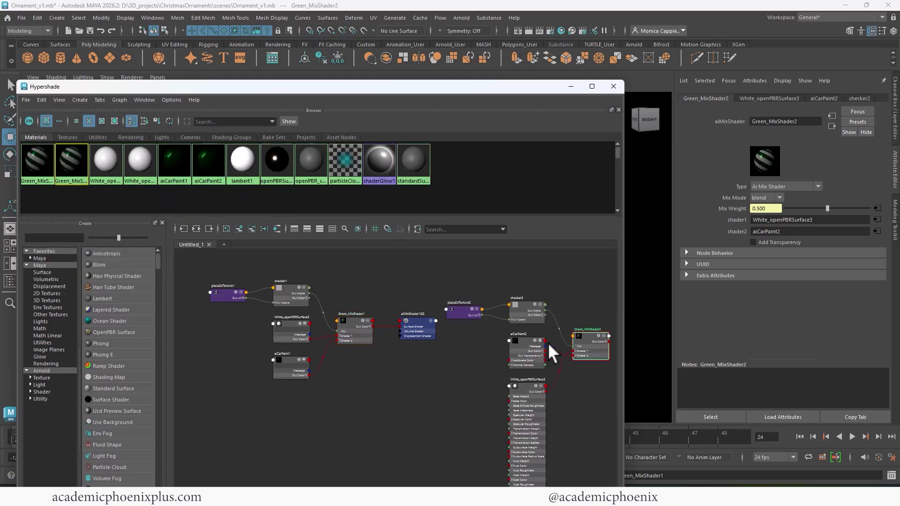
left_click(596, 344)
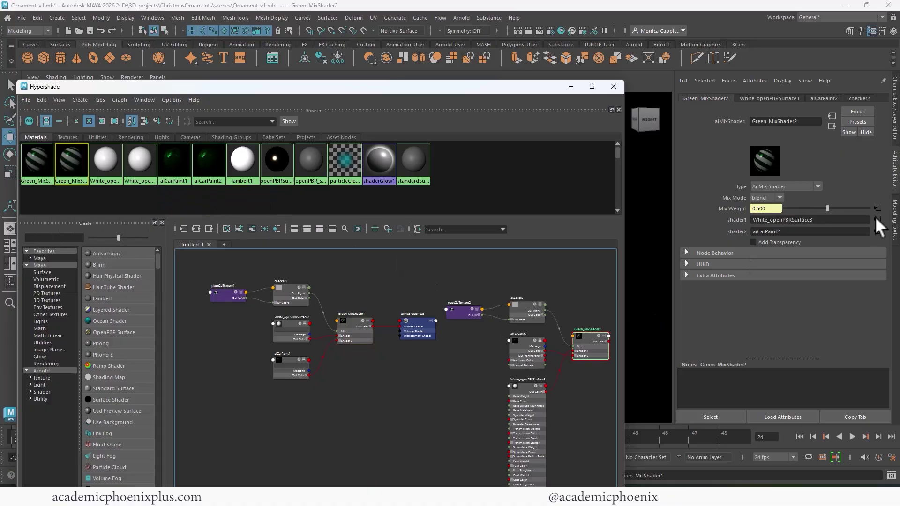
Set aiCarPaint2's base colour to red and pick a new flake colour from recent colours.
left_click(777, 232)
left_click(773, 212)
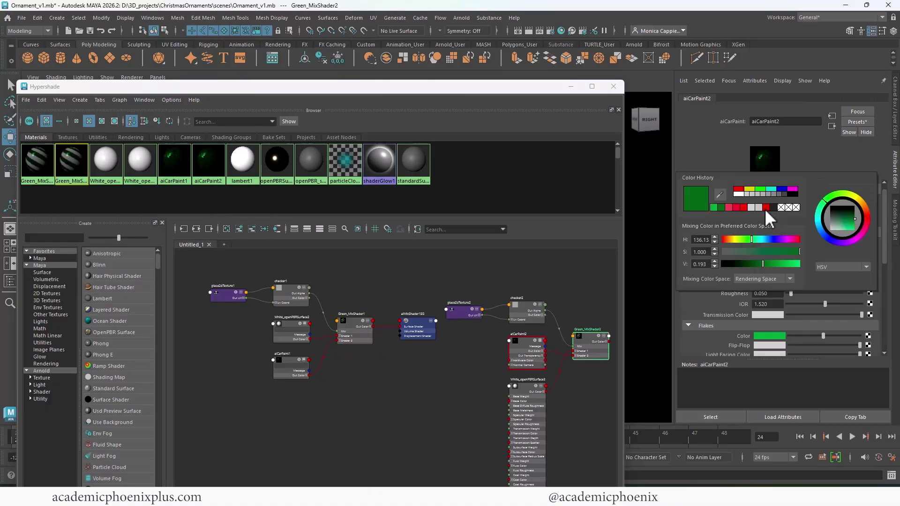
left_click(764, 208)
left_click(769, 336)
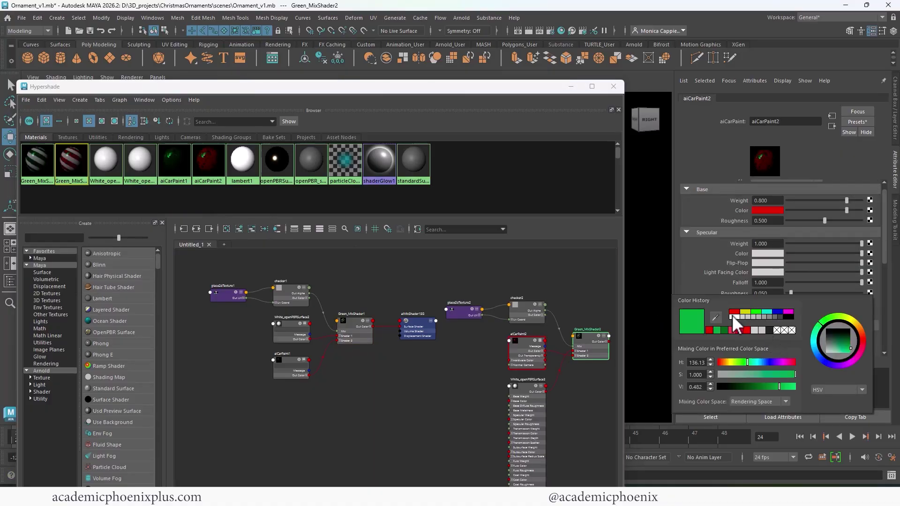
left_click(733, 330)
Assign Green_MixShader2 to the left ornament, rename it Red_MixShader2, and maximize the render view.
right_click(287, 221)
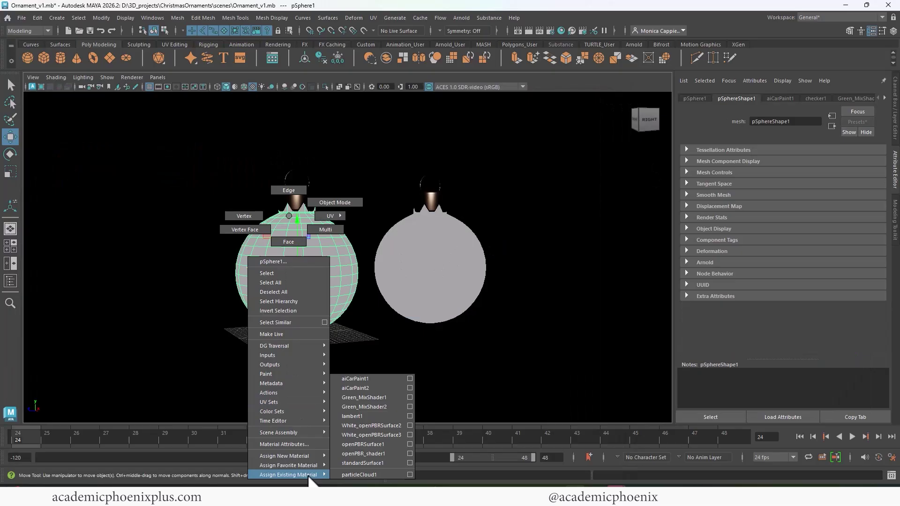
left_click(360, 407)
left_click(884, 98)
left_click(820, 98)
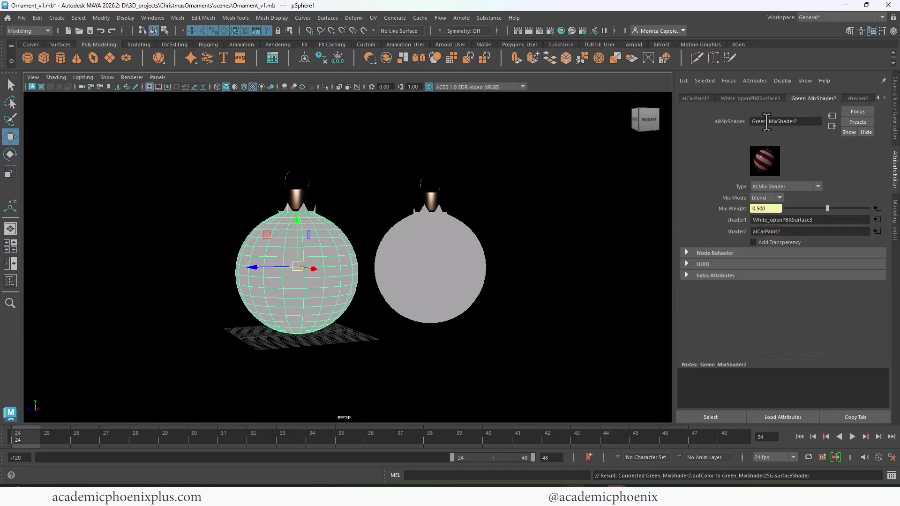
left_click_drag(767, 121, 724, 123)
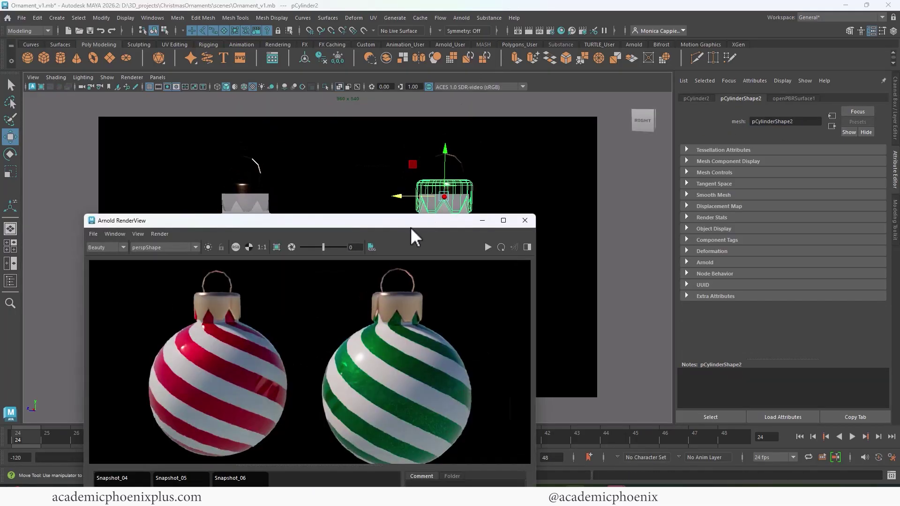
left_click_drag(428, 219, 502, 128)
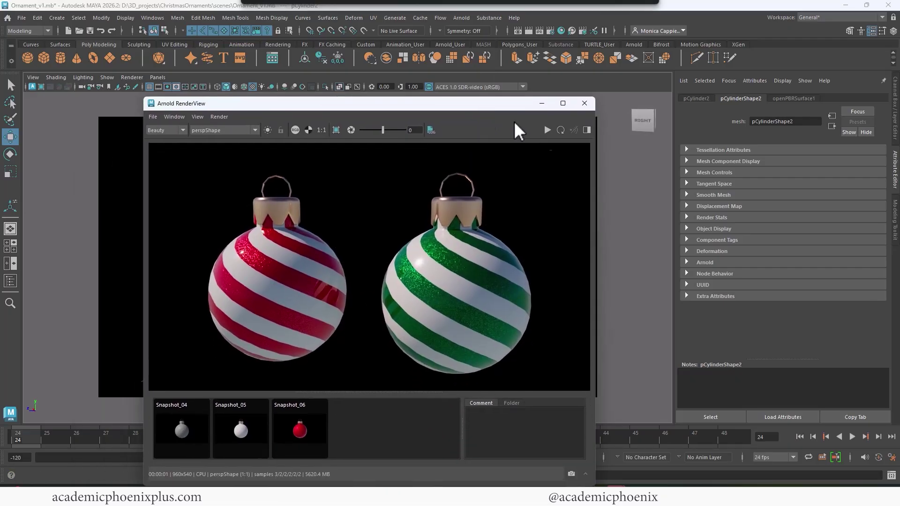
left_click(558, 100)
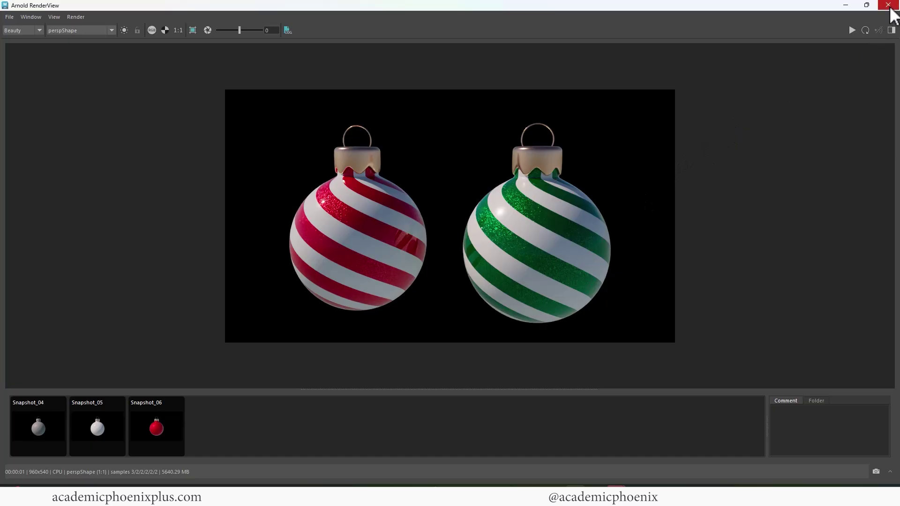
Raise Arnold Diffuse and Specular samples to 3 and enable adaptive sampling.
left_click(889, 6)
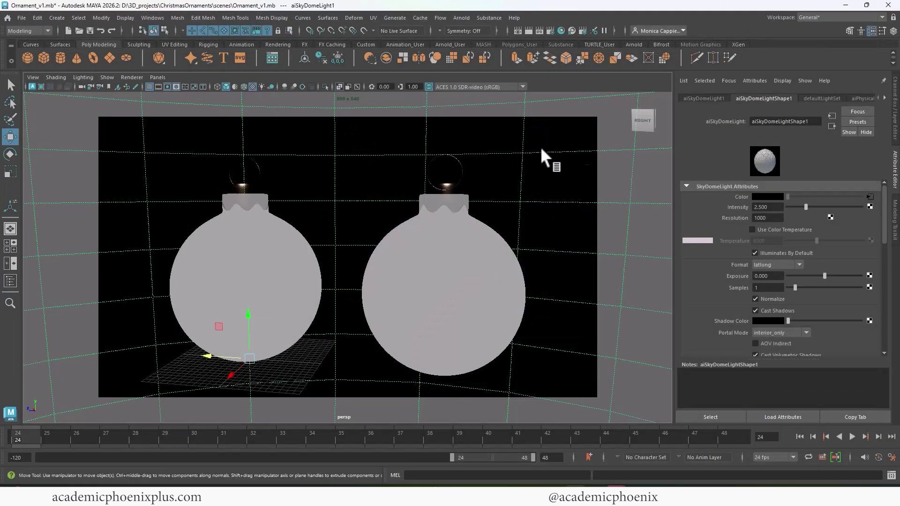
left_click(551, 31)
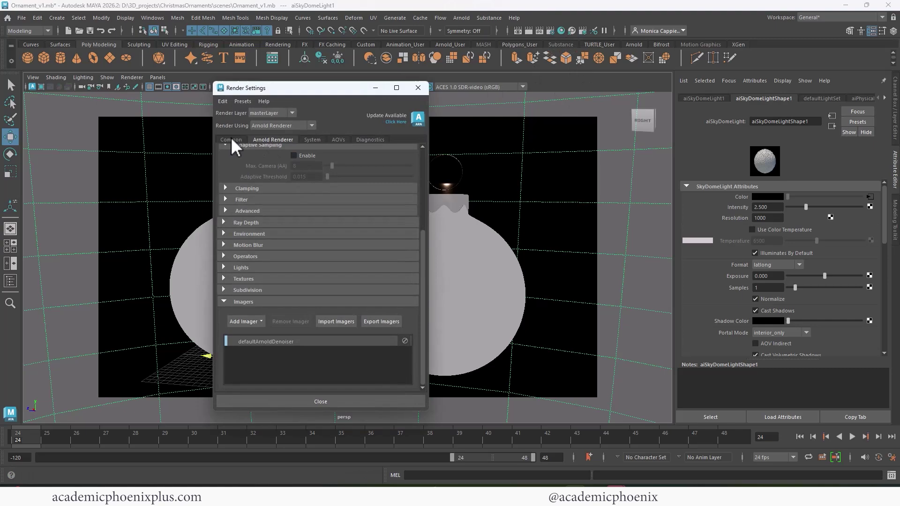
left_click(232, 139)
left_click(264, 136)
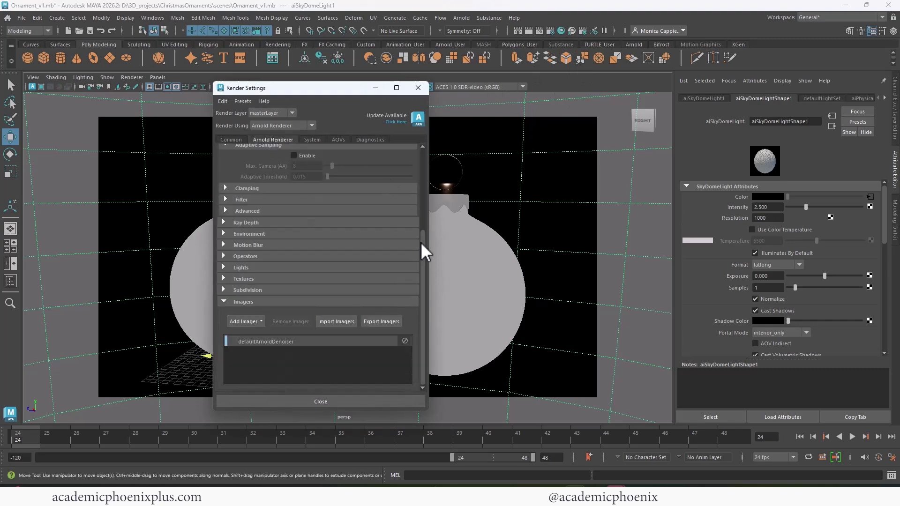
left_click_drag(420, 241, 410, 163)
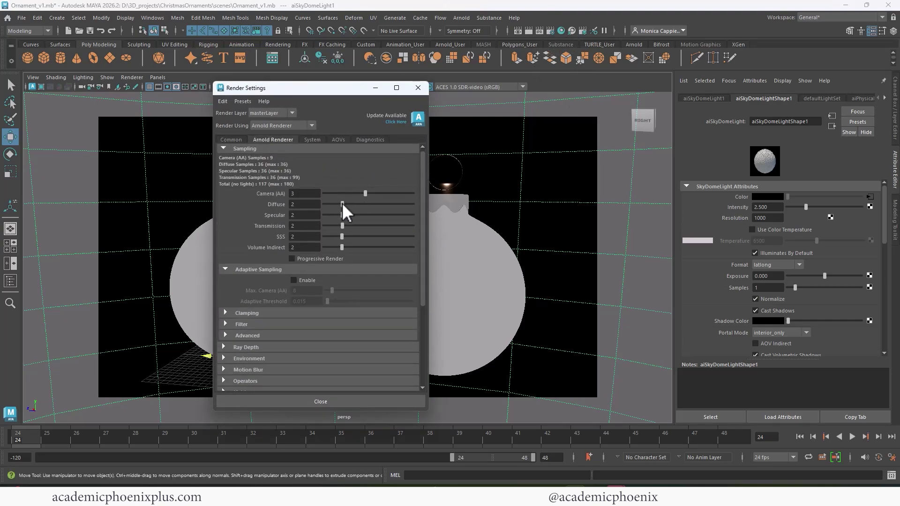
left_click(349, 215)
left_click(307, 280)
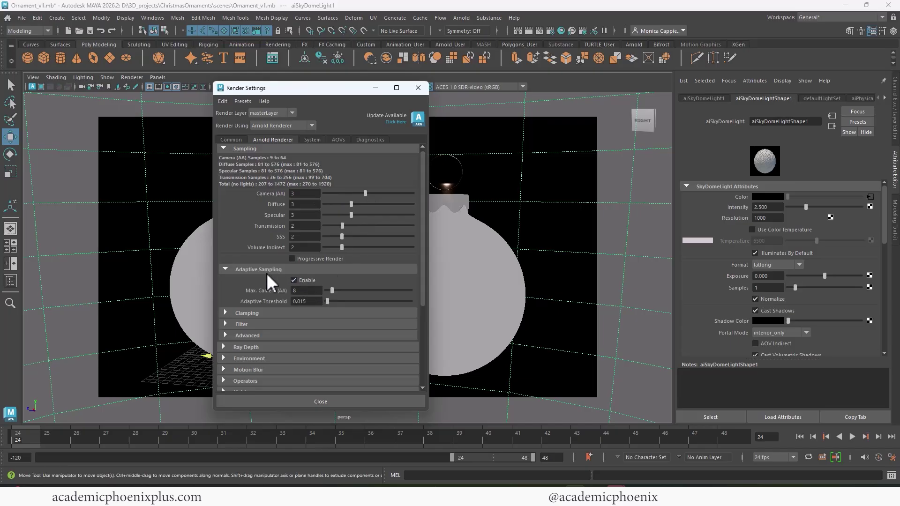
double_click(299, 291)
left_click_drag(422, 199, 420, 284)
Add a Lens Effects imager with stronger bloom and render the scene.
left_click(257, 321)
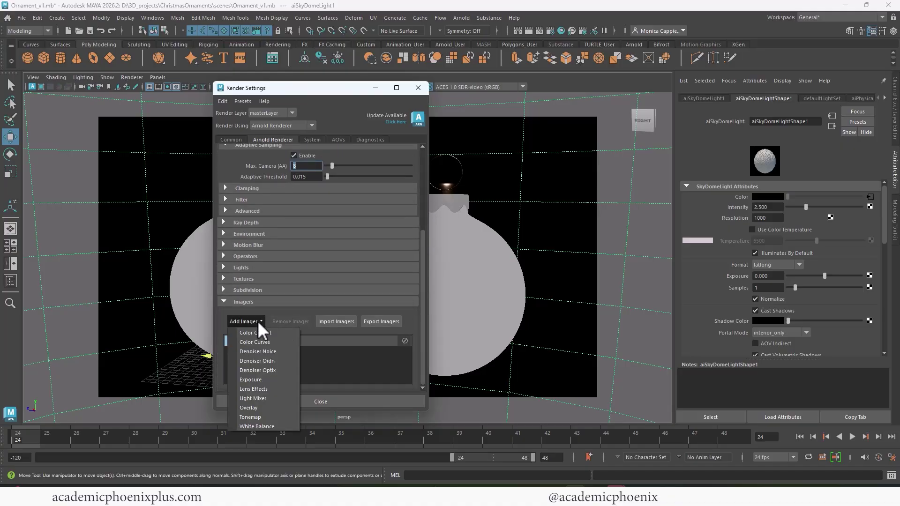
left_click(262, 392)
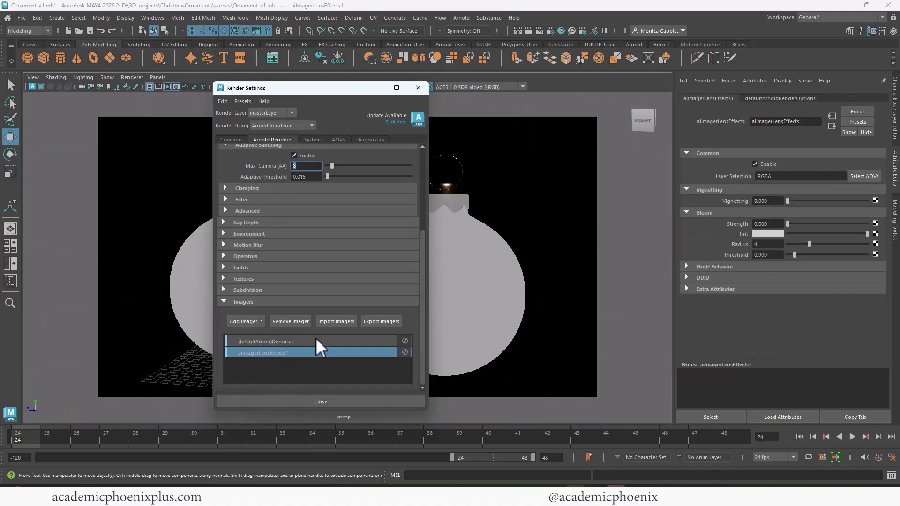
left_click_drag(791, 221, 792, 221)
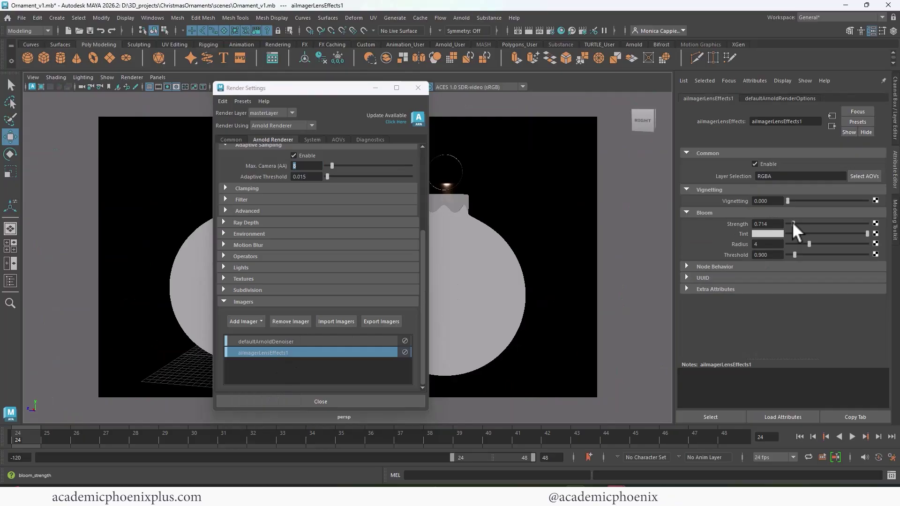
left_click(528, 31)
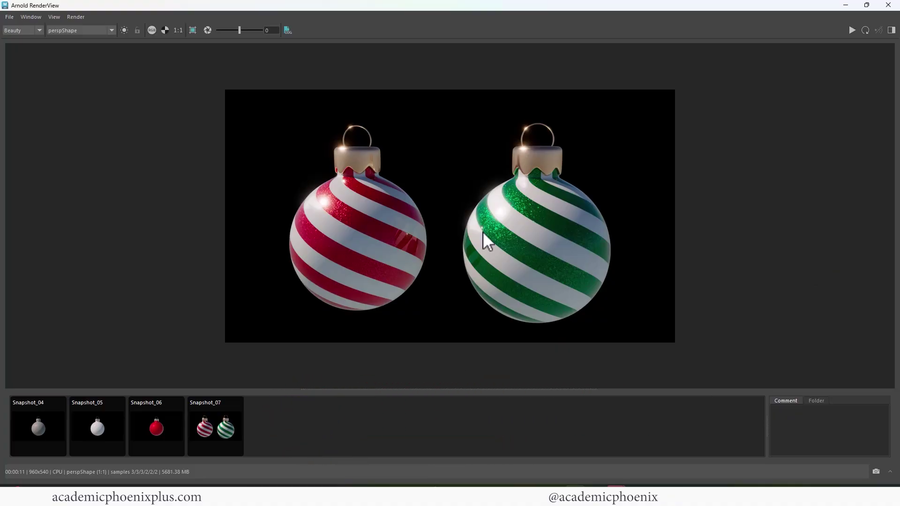
Zoom into the finished Arnold render of both glittery striped ornaments.
scroll(516, 185, "up", 2)
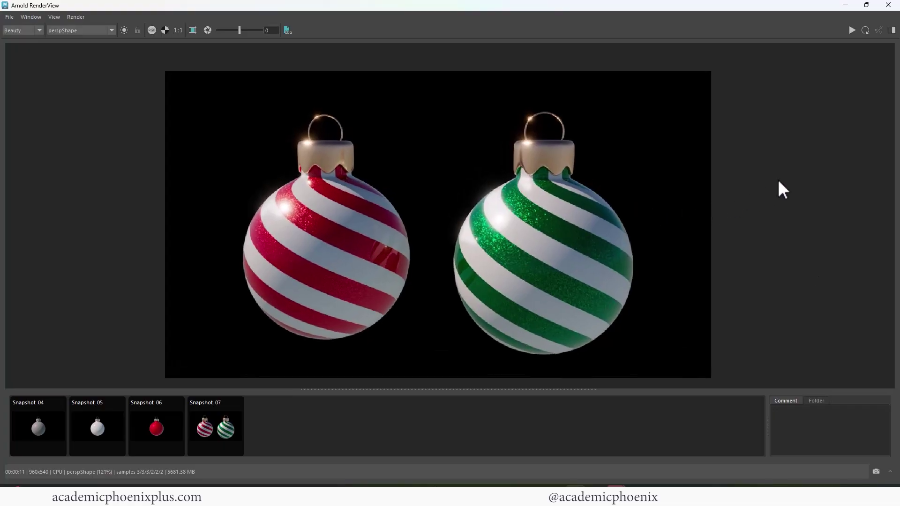